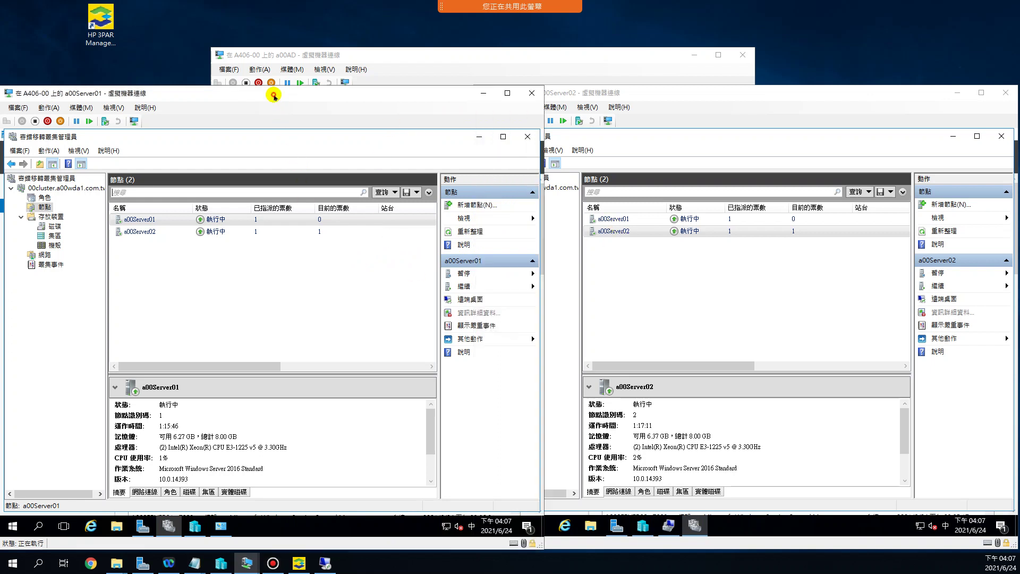
{"action": "left_click", "coordinate": [653, 118]}
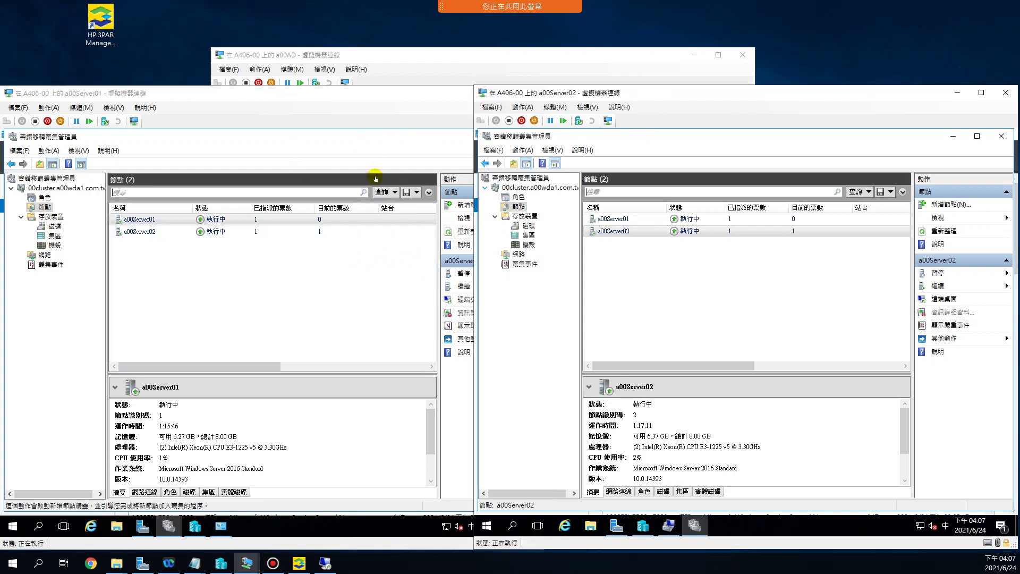
{"action": "left_click", "coordinate": [318, 96]}
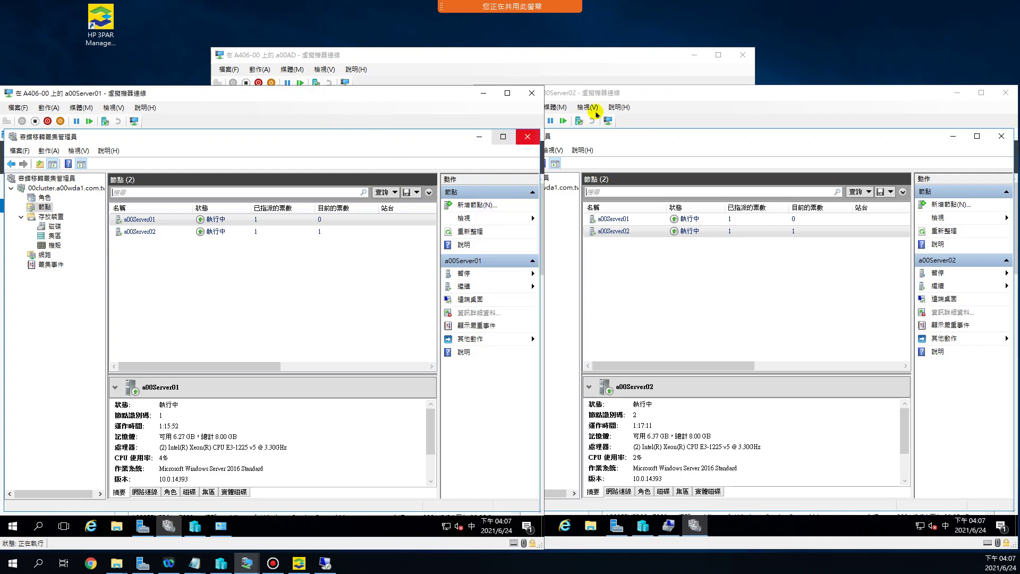
{"action": "left_click", "coordinate": [600, 94]}
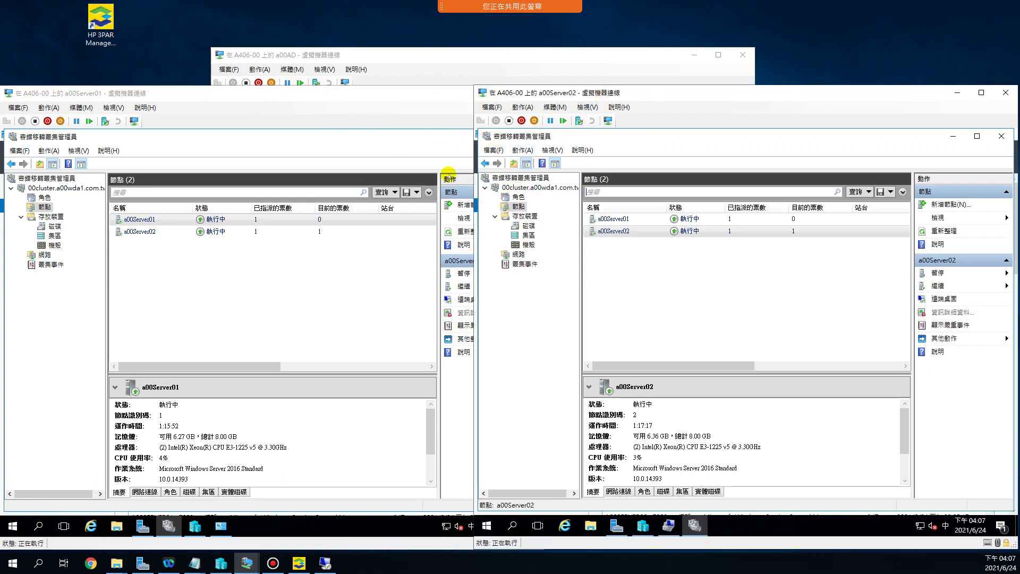
{"action": "left_click", "coordinate": [362, 97]}
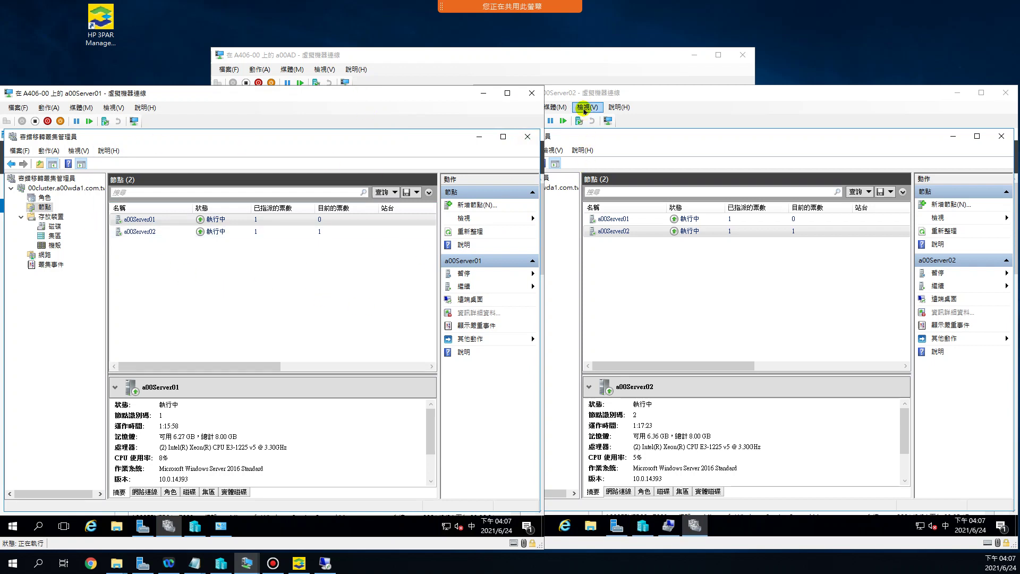
{"action": "left_click", "coordinate": [587, 91]}
Step: Examine the status, assigned votes and current votes of cluster nodes a00Server01 and a00Server02 on a00Server01
{"action": "left_click", "coordinate": [309, 289]}
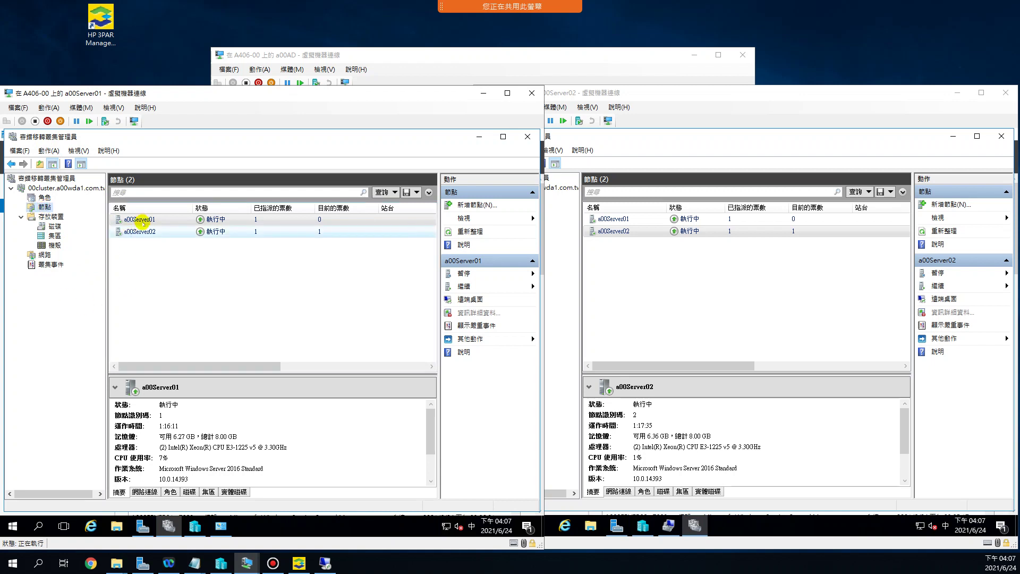
{"action": "left_click", "coordinate": [140, 219]}
{"action": "left_click", "coordinate": [140, 231]}
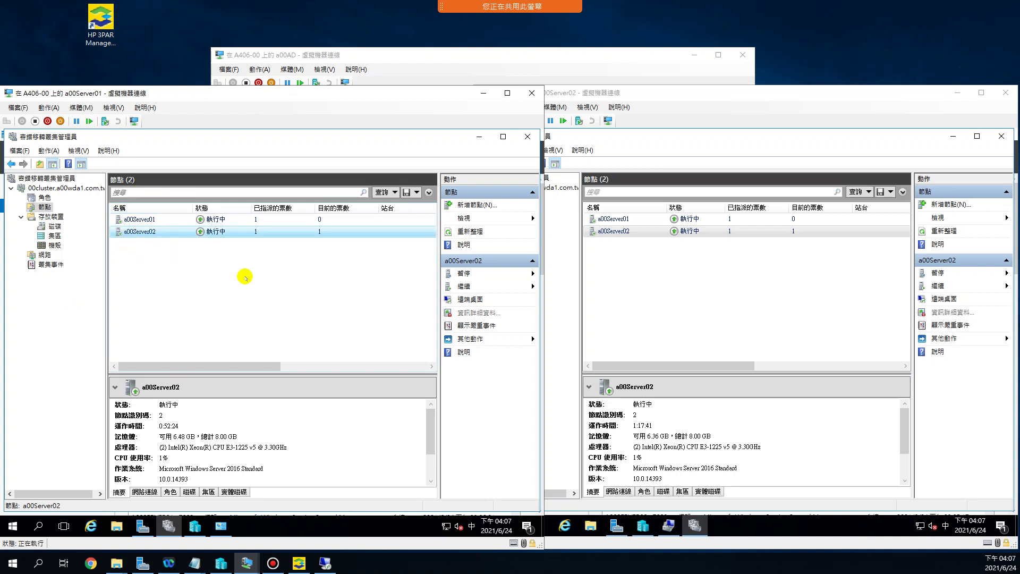
{"action": "left_click", "coordinate": [257, 218]}
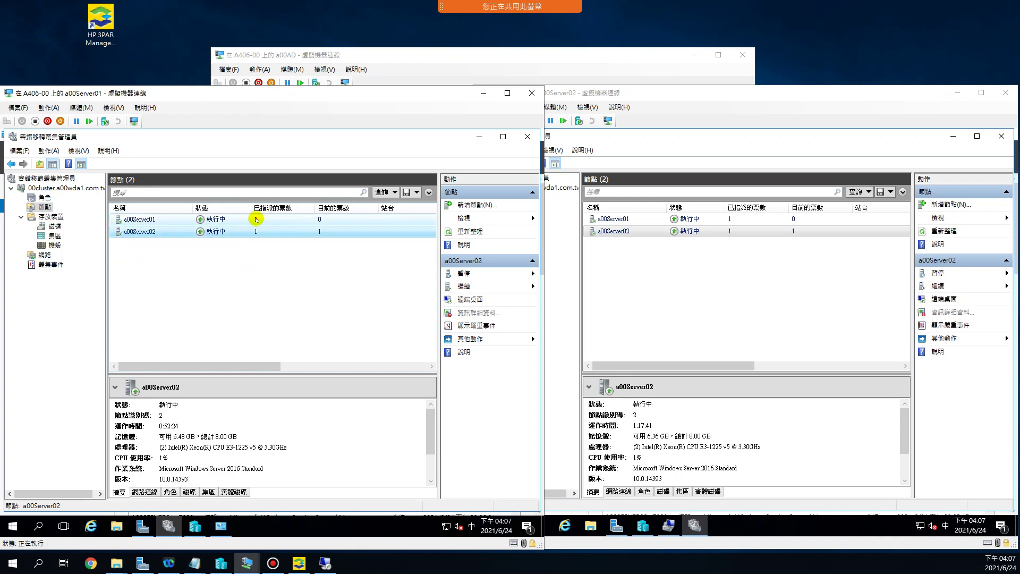
{"action": "left_click", "coordinate": [256, 232]}
{"action": "left_click", "coordinate": [294, 217]}
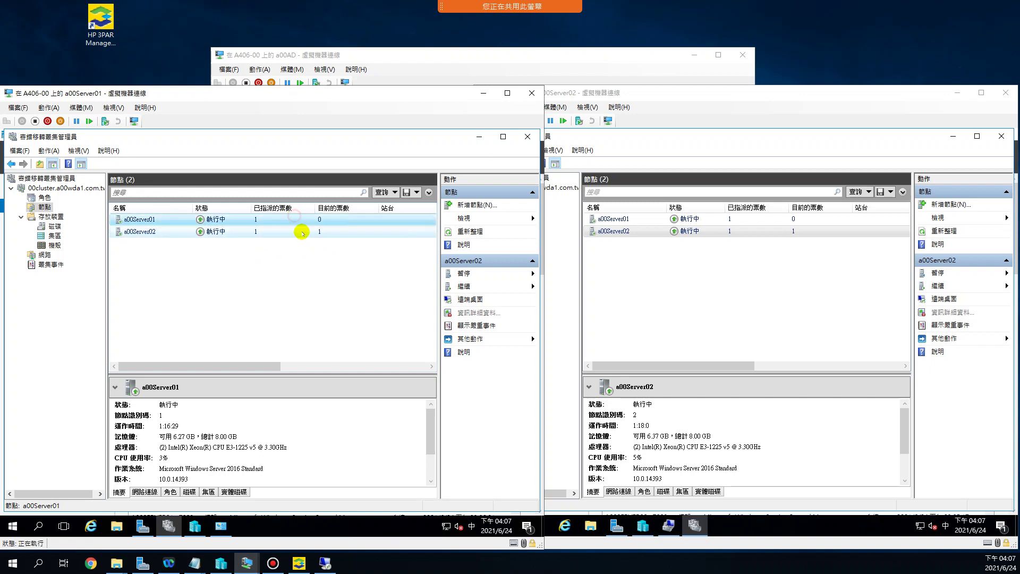
{"action": "left_click", "coordinate": [321, 234]}
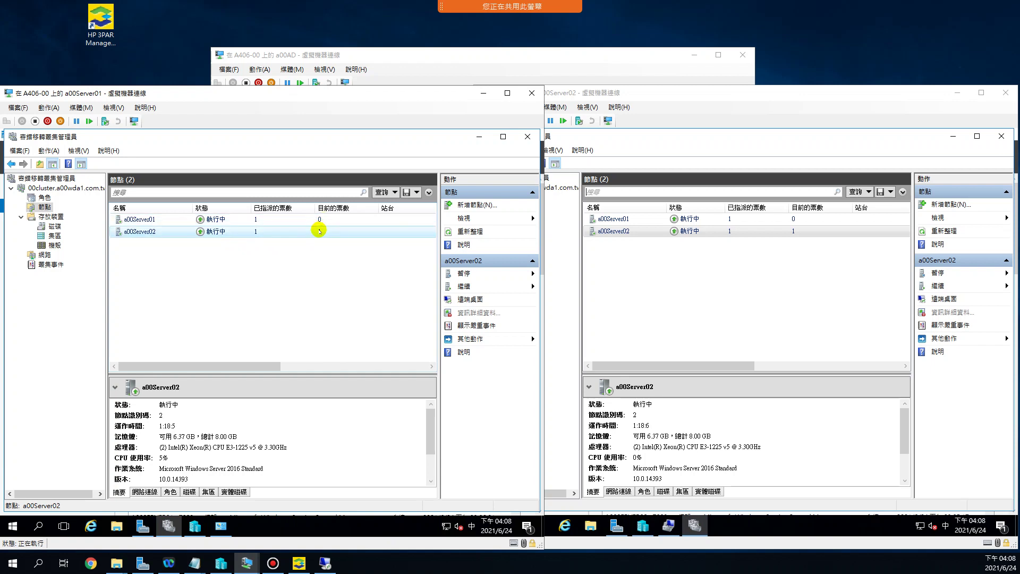
{"action": "left_click", "coordinate": [217, 220]}
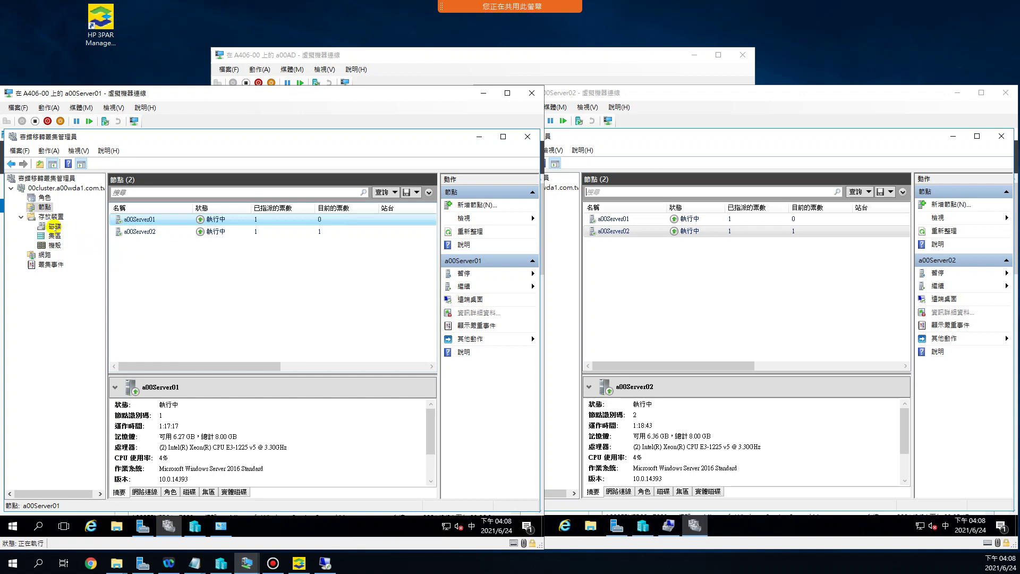
Step: Check the cluster's disk list on a00Server01, and review its local disks in Disk Management under Computer Management
{"action": "left_click", "coordinate": [53, 226]}
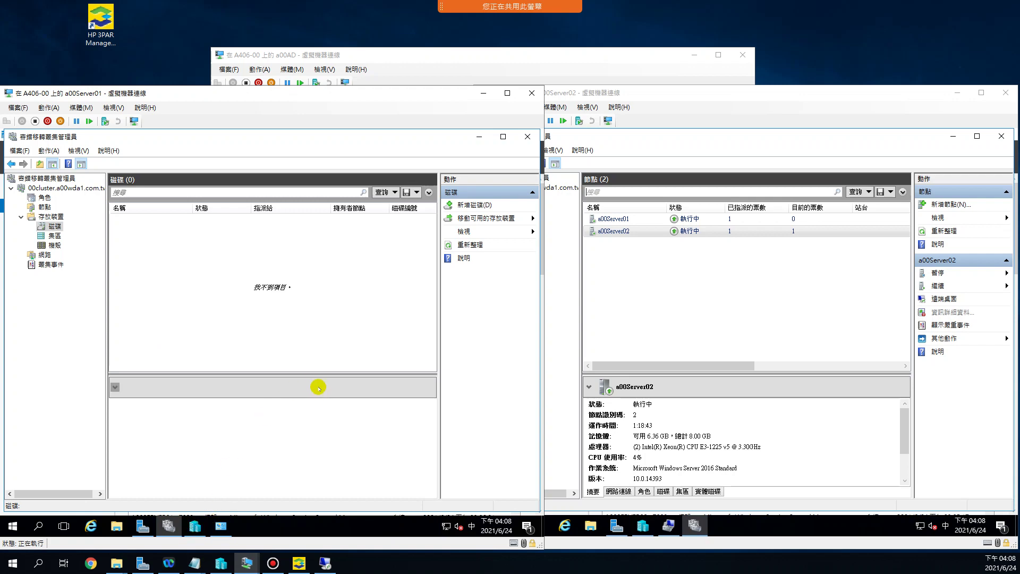
{"action": "left_click", "coordinate": [142, 526]}
{"action": "left_click", "coordinate": [461, 159]}
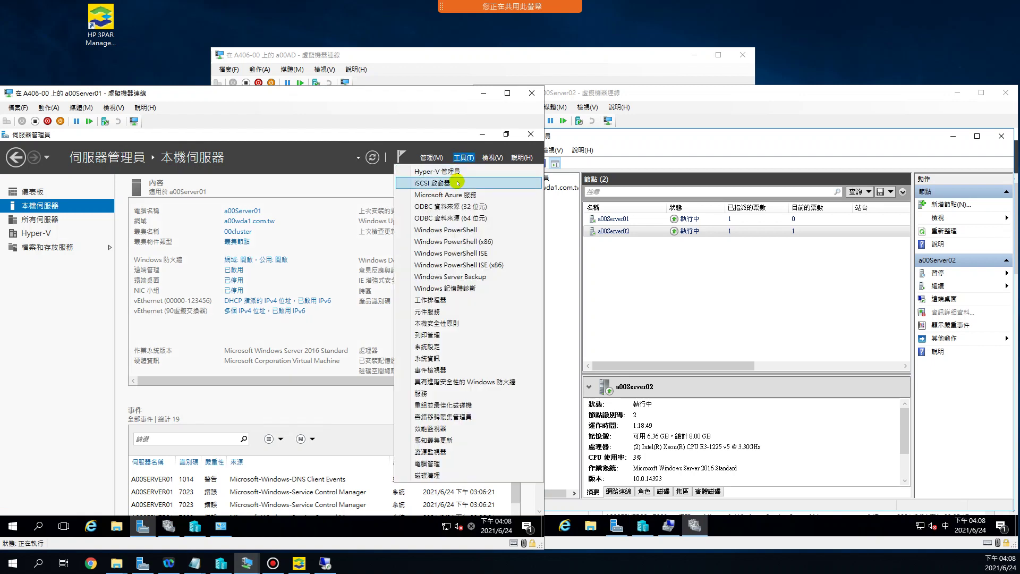
{"action": "left_click", "coordinate": [439, 463]}
{"action": "left_click", "coordinate": [325, 563]}
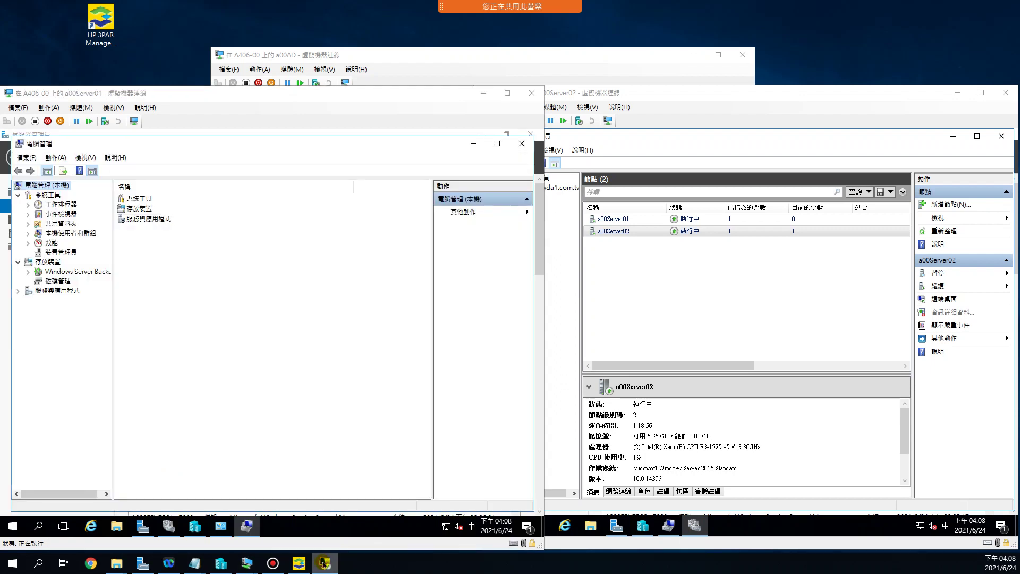
{"action": "left_click", "coordinate": [50, 280]}
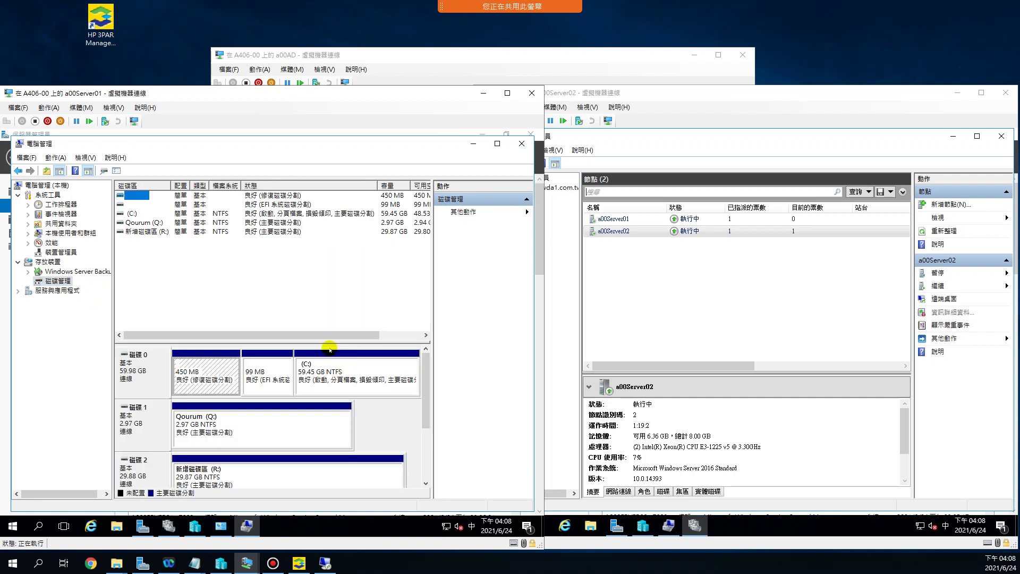
{"action": "left_click_drag", "start_coordinate": [328, 343], "coordinate": [320, 260]}
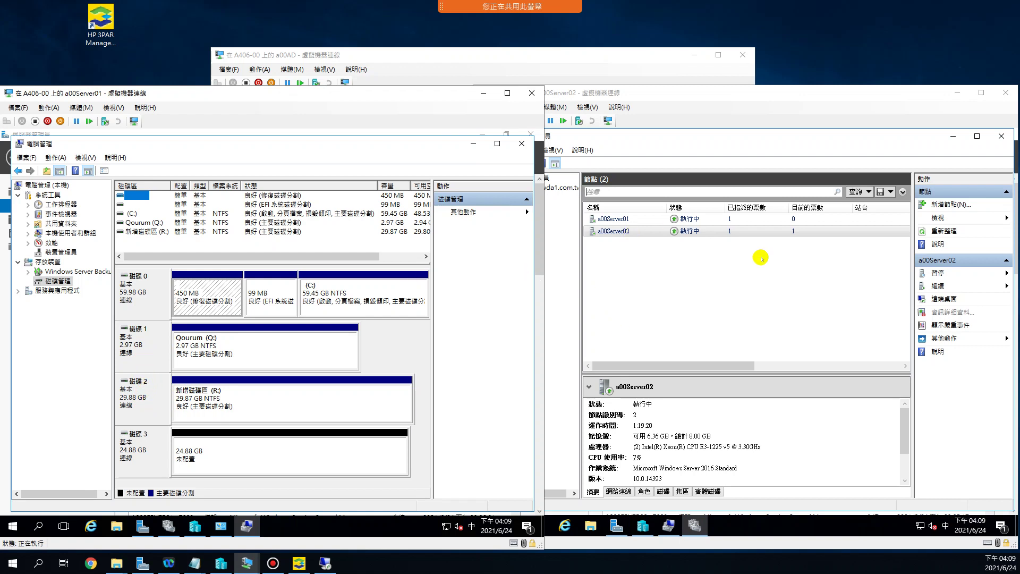
Step: Review the disks of a00Server02 in Disk Management, close Computer Management, and check the cluster's disk list there
{"action": "left_click", "coordinate": [727, 319]}
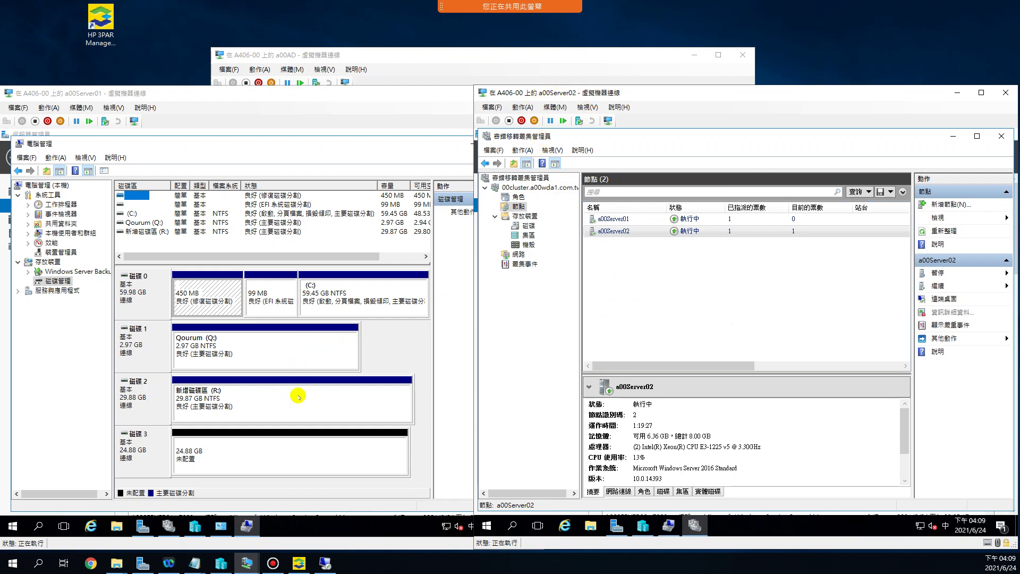
{"action": "left_click", "coordinate": [652, 319]}
{"action": "left_click", "coordinate": [668, 525]}
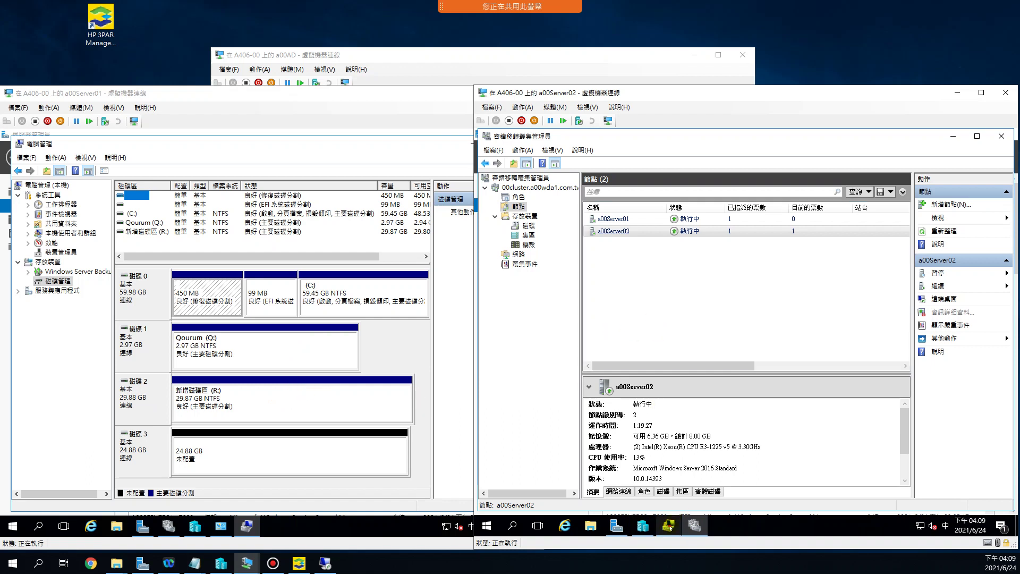
{"action": "left_click", "coordinate": [537, 280]}
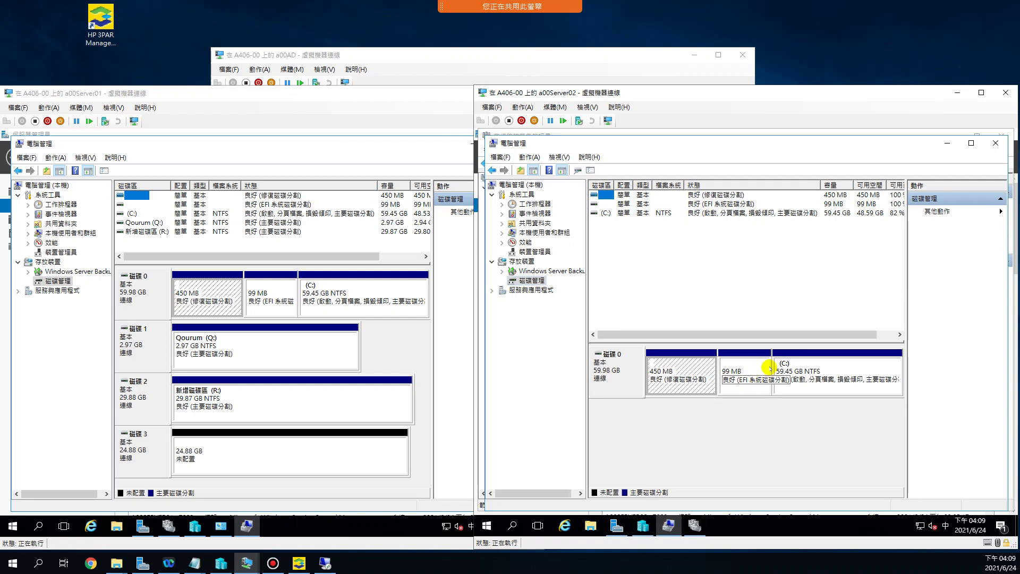
{"action": "left_click_drag", "start_coordinate": [765, 342], "coordinate": [765, 288]}
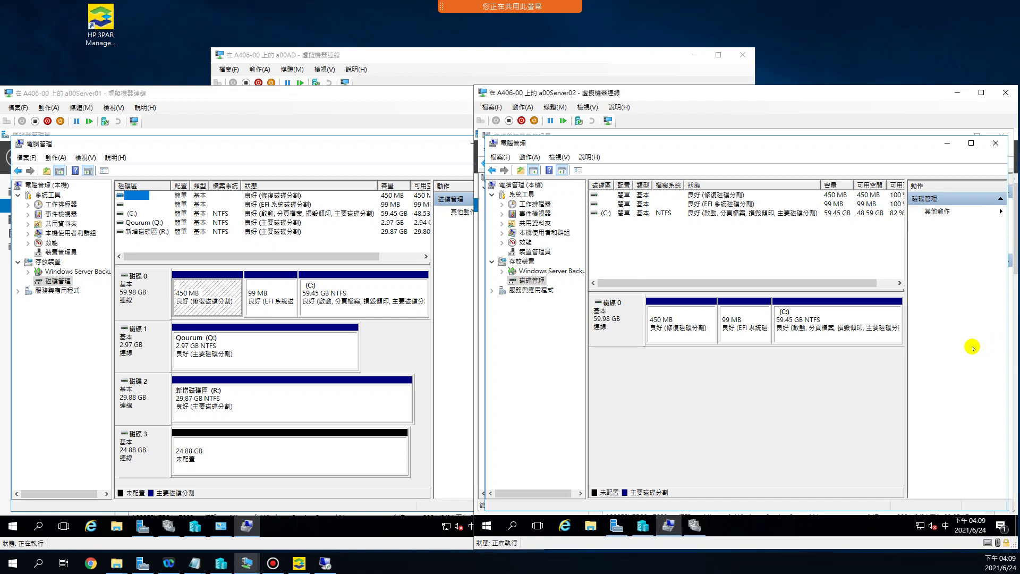
{"action": "left_click", "coordinate": [996, 144]}
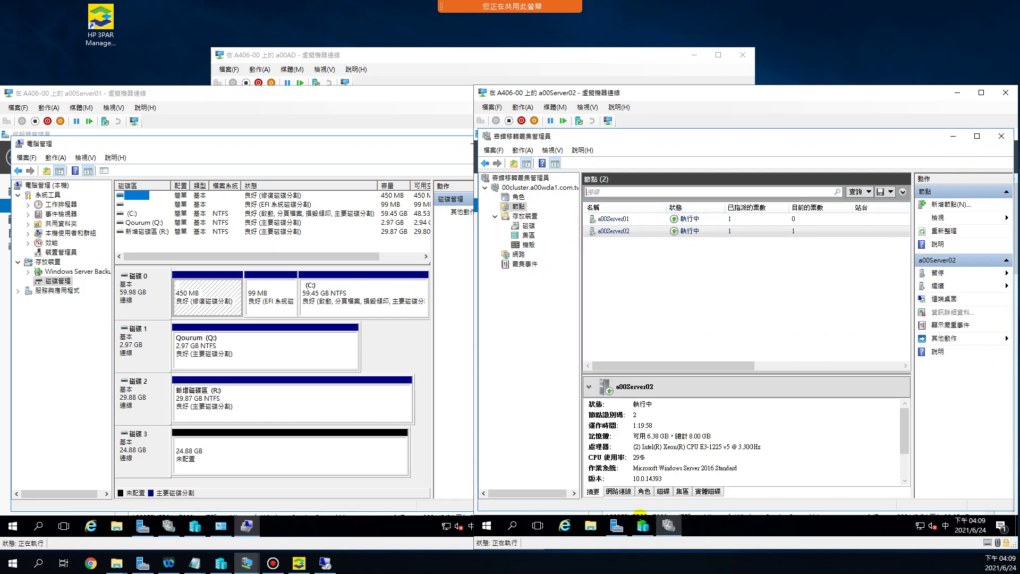
{"action": "left_click", "coordinate": [528, 225]}
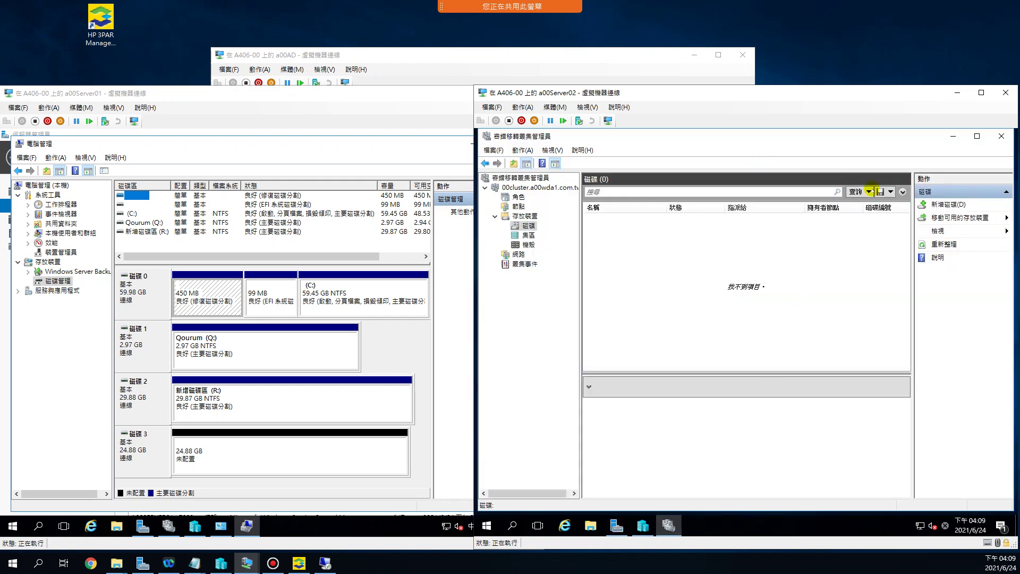
Step: Open the iSCSI Initiator from Server Manager on a00Server02 and auto-configure its volumes and devices
{"action": "left_click", "coordinate": [616, 526]}
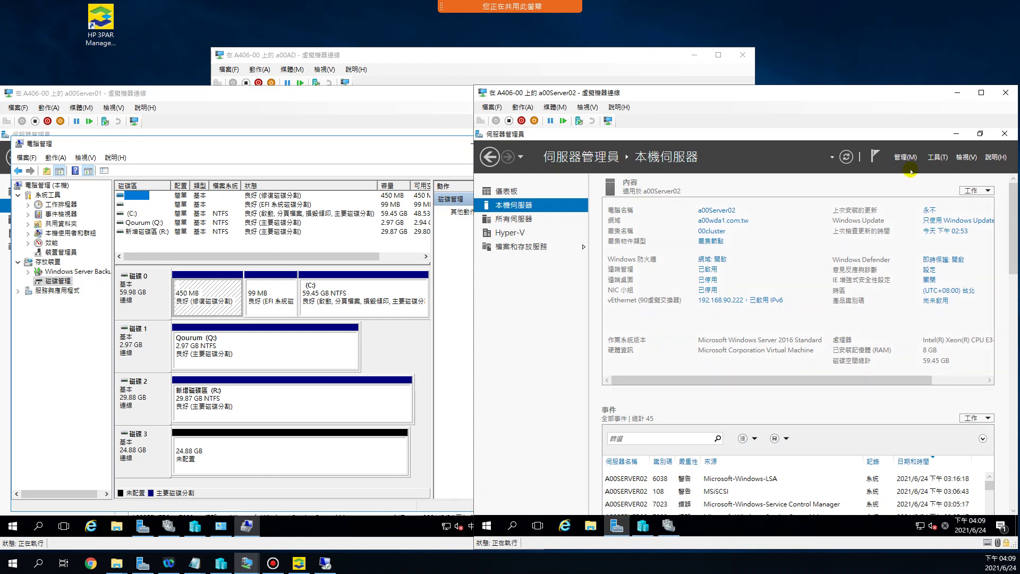
{"action": "left_click", "coordinate": [932, 157]}
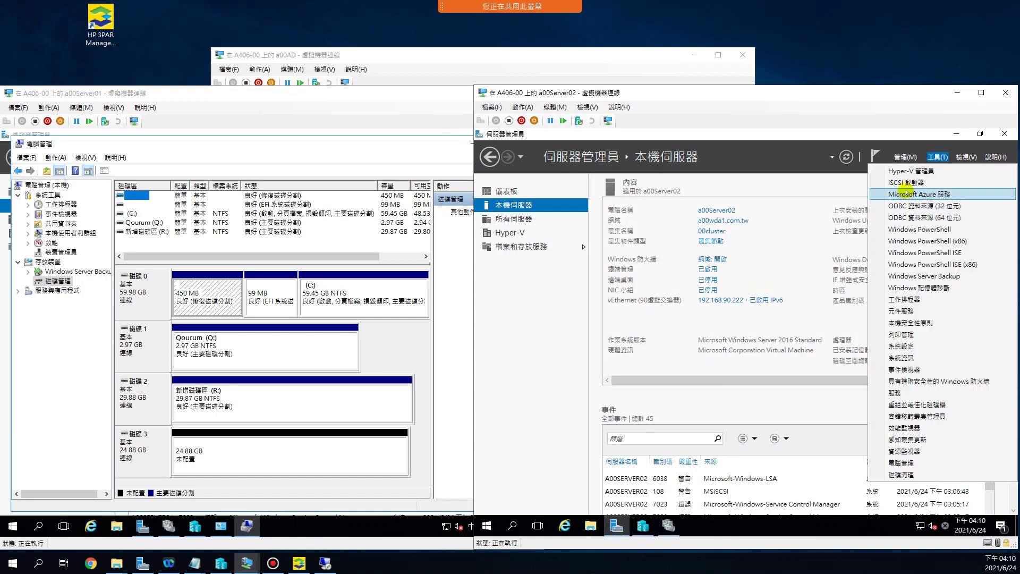
{"action": "left_click", "coordinate": [903, 182]}
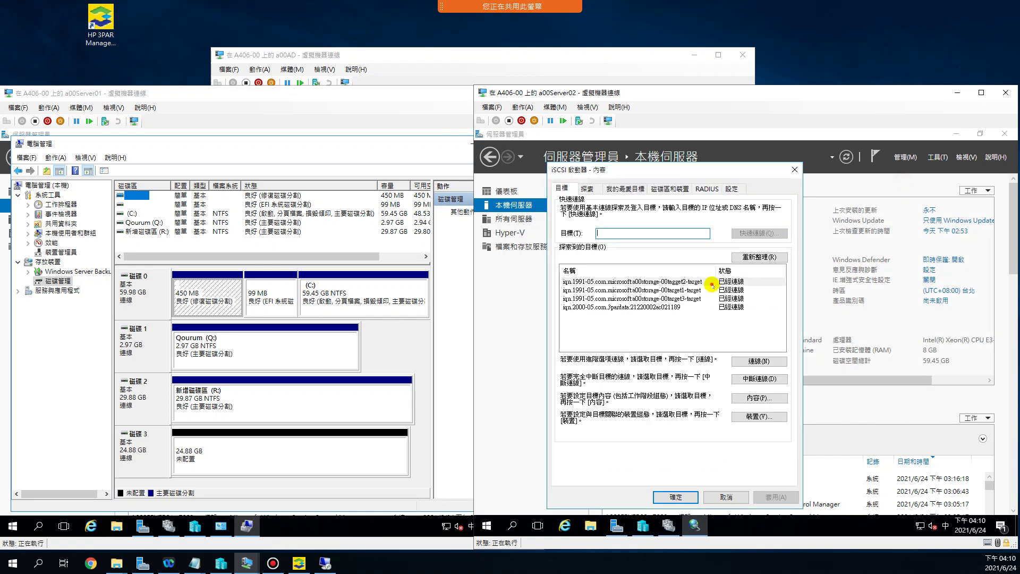
{"action": "left_click", "coordinate": [712, 285]}
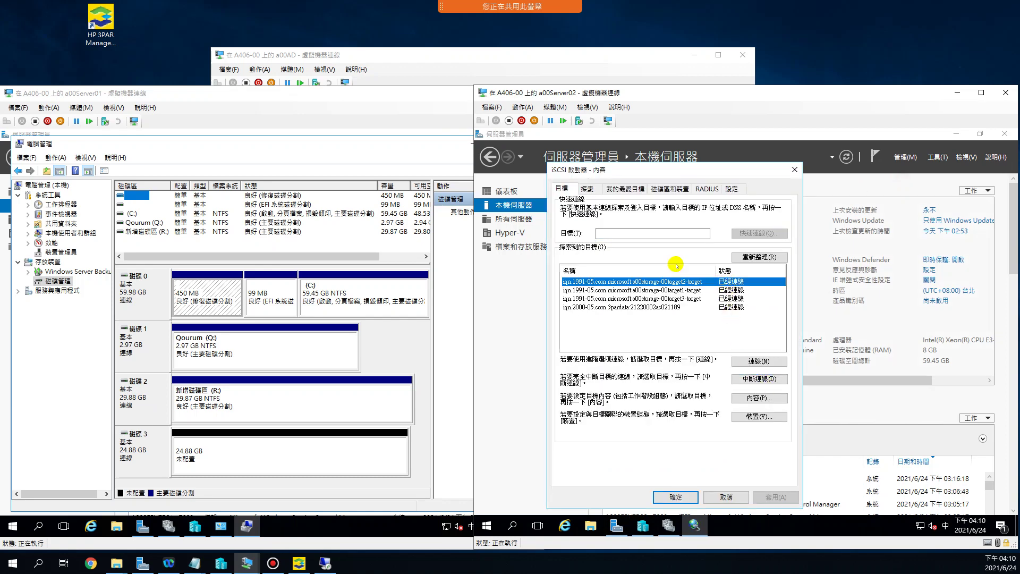
{"action": "left_click", "coordinate": [683, 189]}
{"action": "left_click", "coordinate": [759, 350]}
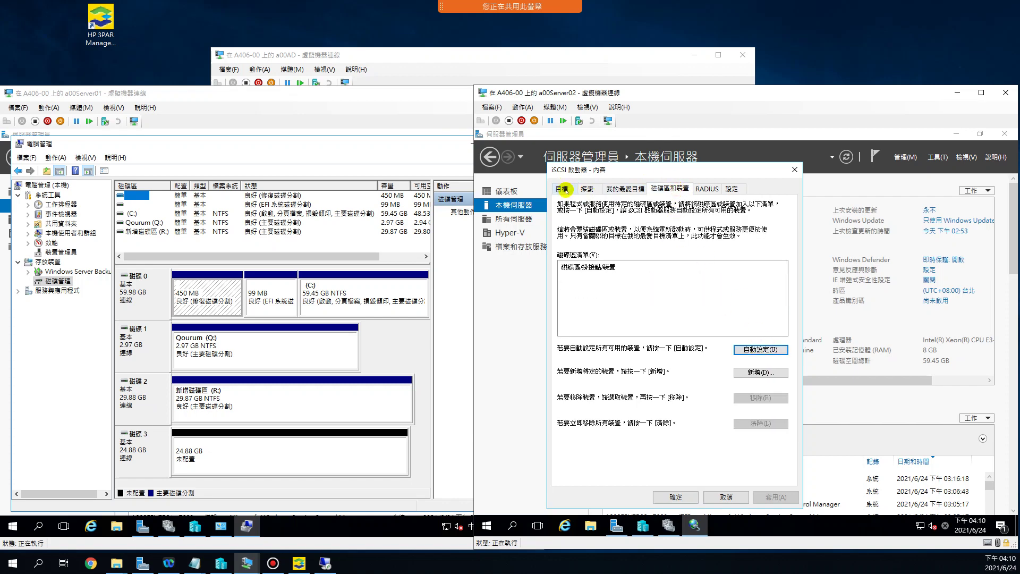
Step: Review the target portal in the iSCSI discovery settings and return to the list of discovered targets
{"action": "left_click", "coordinate": [563, 189]}
{"action": "left_click", "coordinate": [588, 189]}
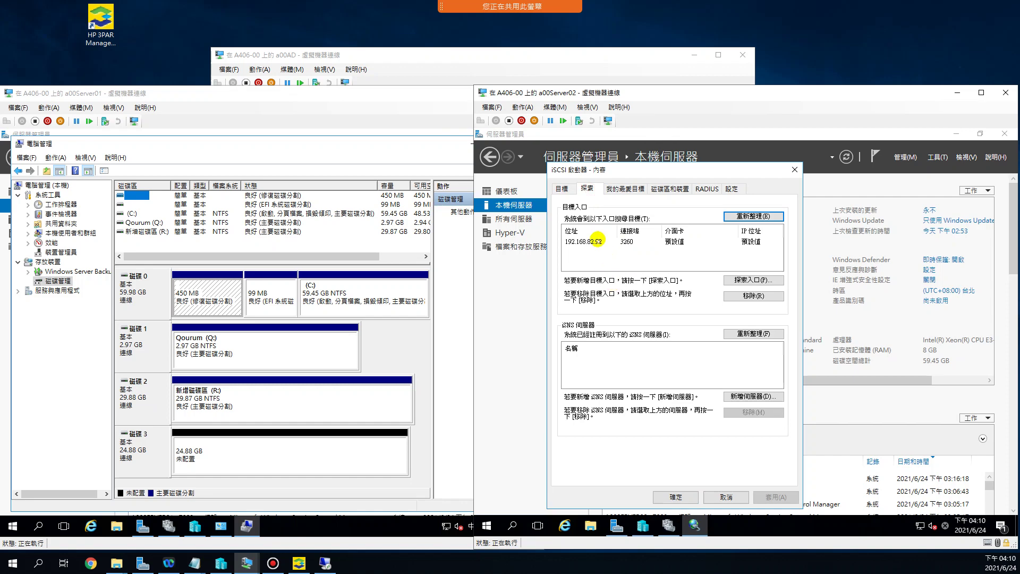
{"action": "left_click", "coordinate": [597, 242]}
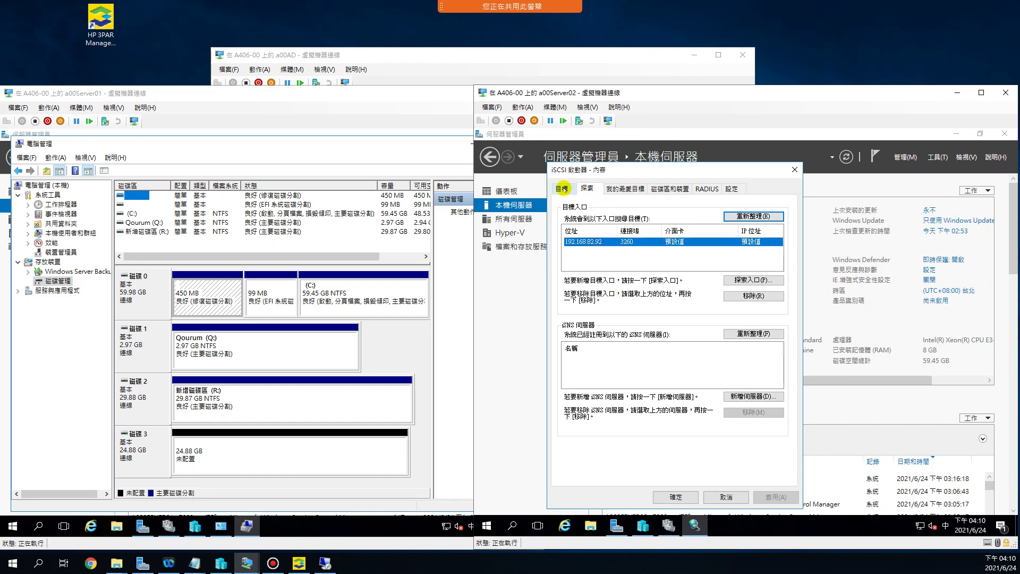
{"action": "left_click", "coordinate": [562, 189]}
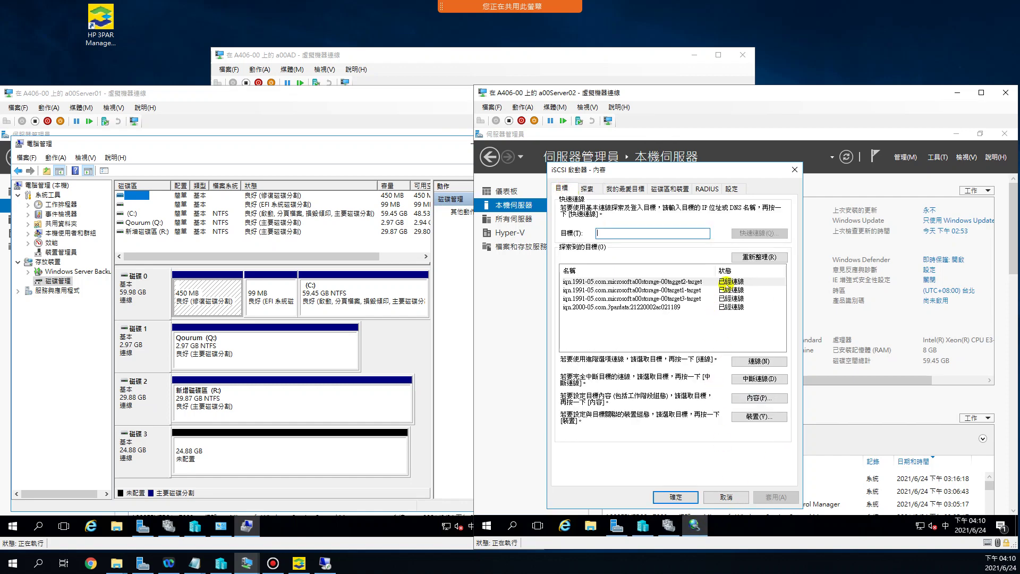
Step: Disconnect the three iqn.1991-05.com.microsoft storage targets from a00Server02, confirming each session's termination
{"action": "left_click", "coordinate": [681, 282]}
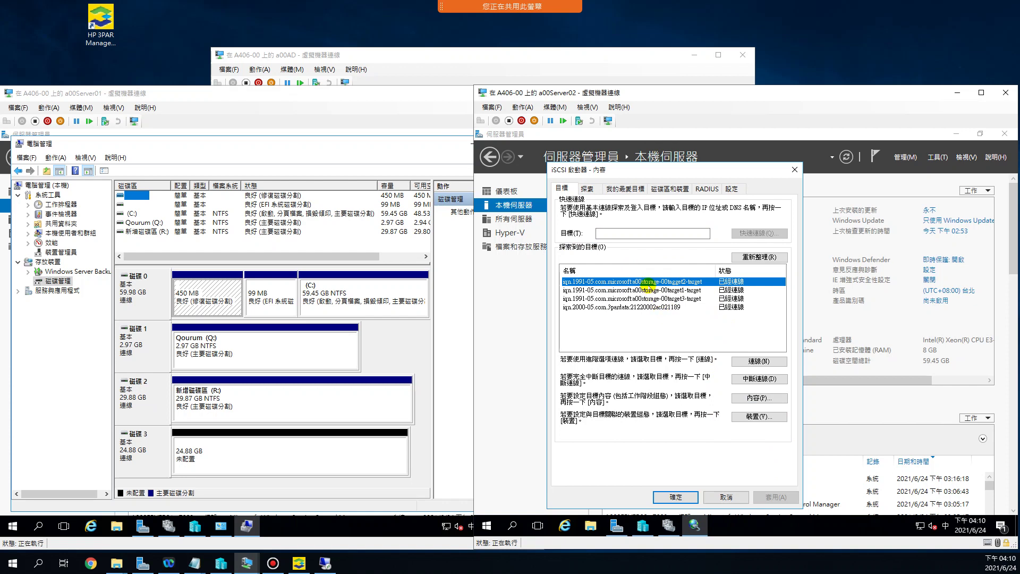
{"action": "left_click", "coordinate": [647, 307]}
{"action": "left_click", "coordinate": [671, 281]}
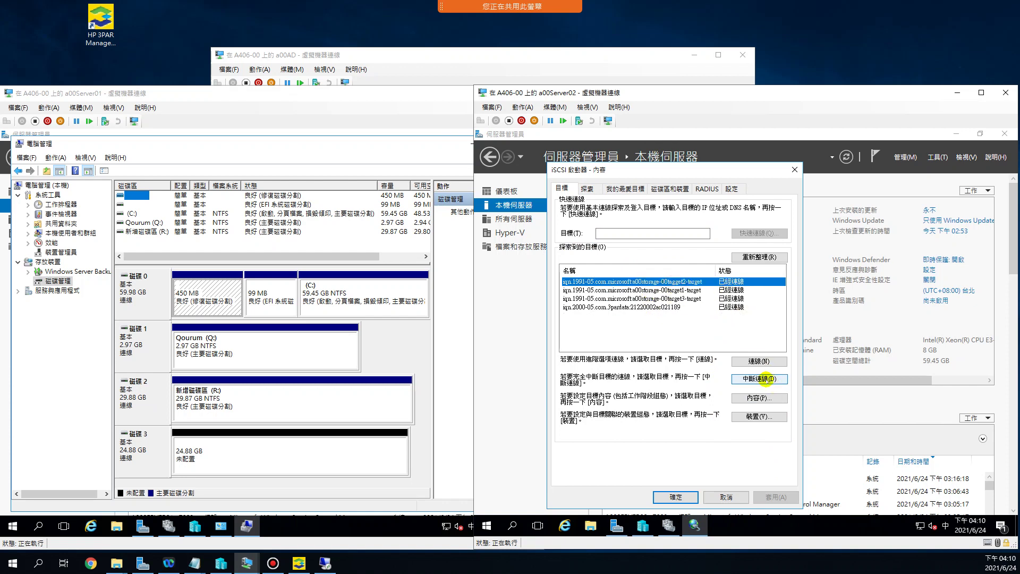
{"action": "left_click", "coordinate": [765, 379]}
{"action": "left_click", "coordinate": [736, 365]}
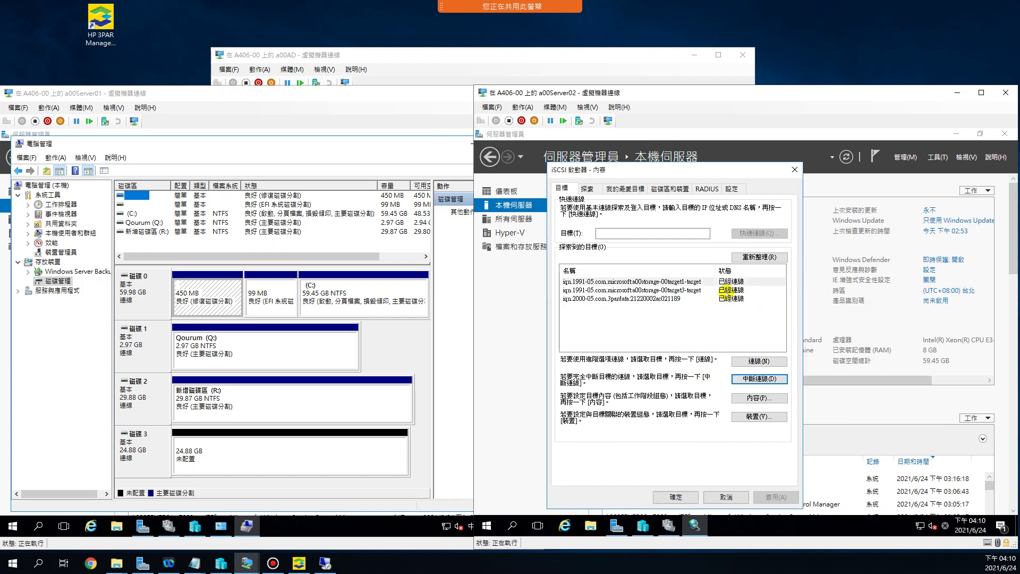
{"action": "left_click", "coordinate": [726, 281]}
{"action": "left_click", "coordinate": [761, 378]}
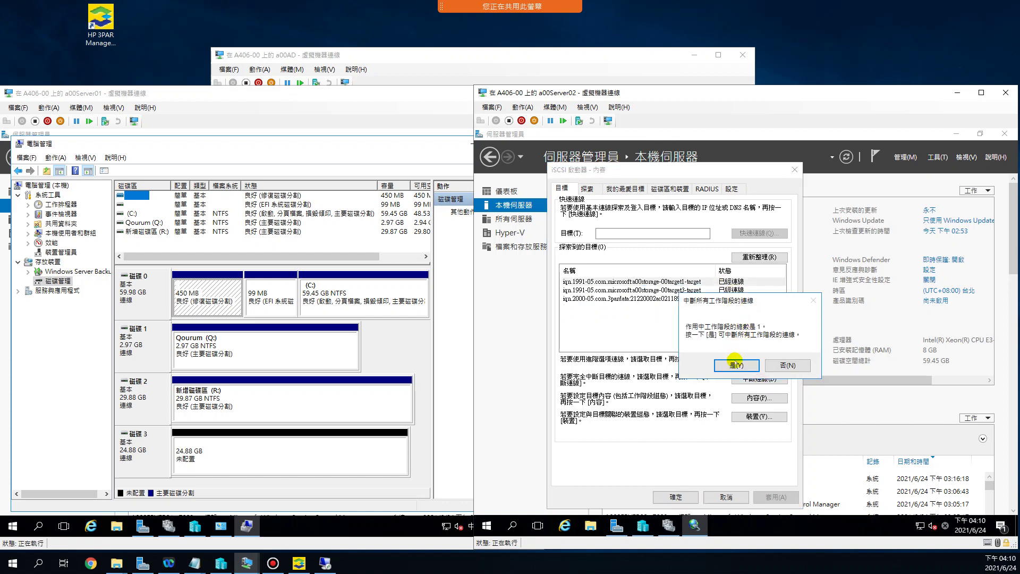
{"action": "left_click", "coordinate": [732, 364]}
{"action": "left_click", "coordinate": [724, 281]}
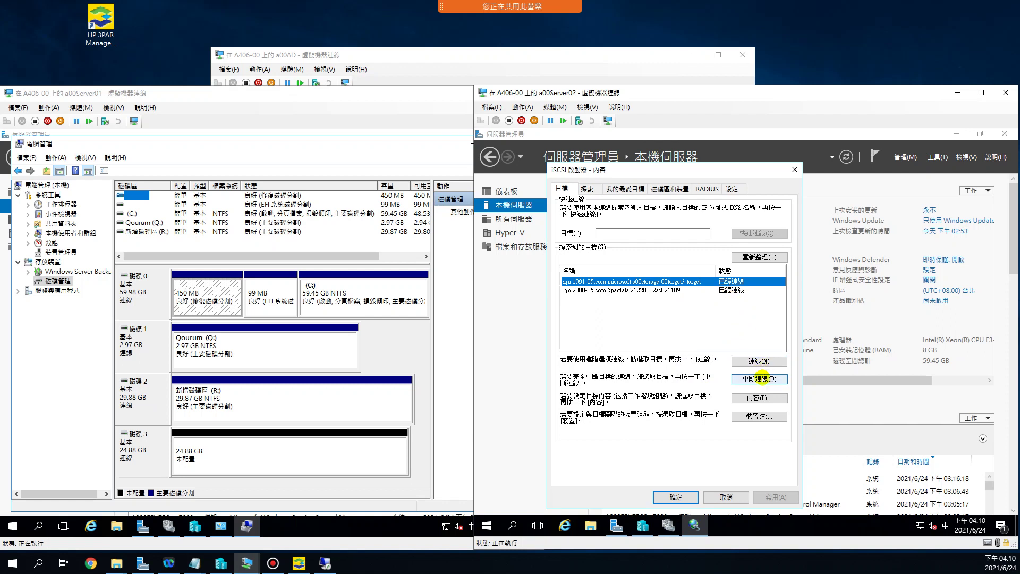
{"action": "left_click", "coordinate": [760, 378]}
{"action": "left_click", "coordinate": [735, 366]}
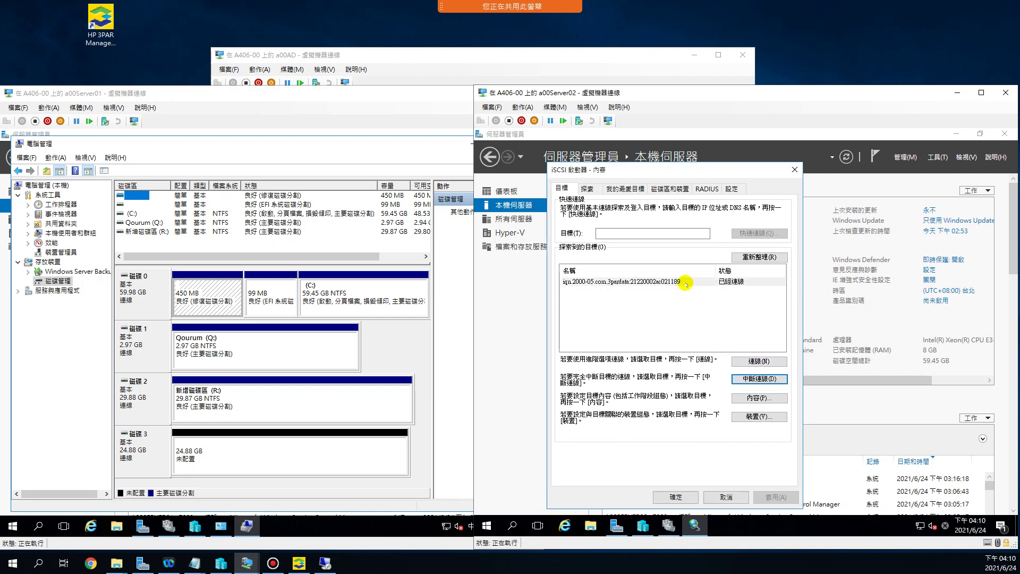
Step: Disconnect the iqn.2000-05.com.3pardata target, reconnect it as a favourite target without multipath, and close the iSCSI Initiator
{"action": "left_click", "coordinate": [682, 281]}
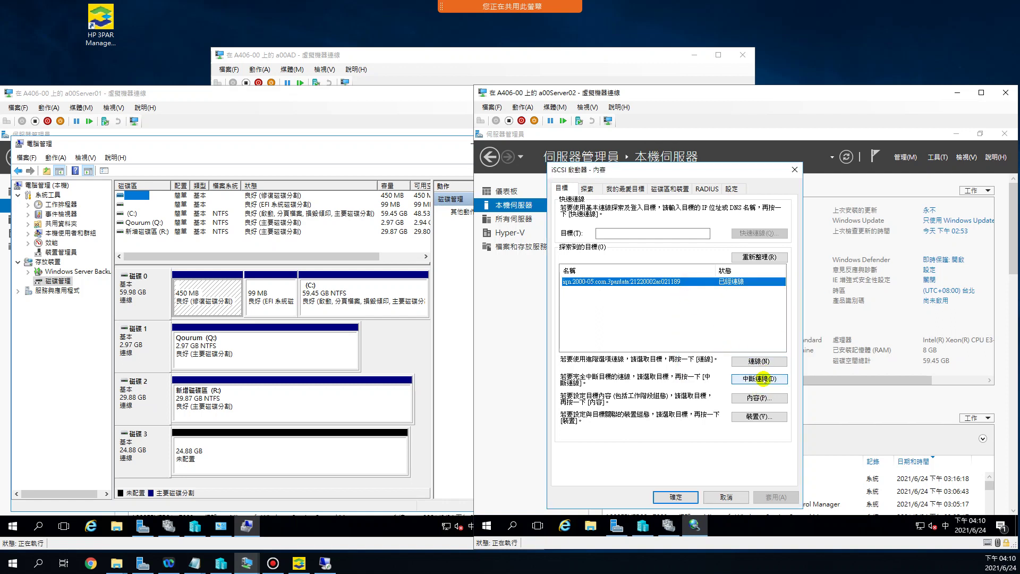
{"action": "left_click", "coordinate": [761, 378]}
{"action": "left_click", "coordinate": [735, 366]}
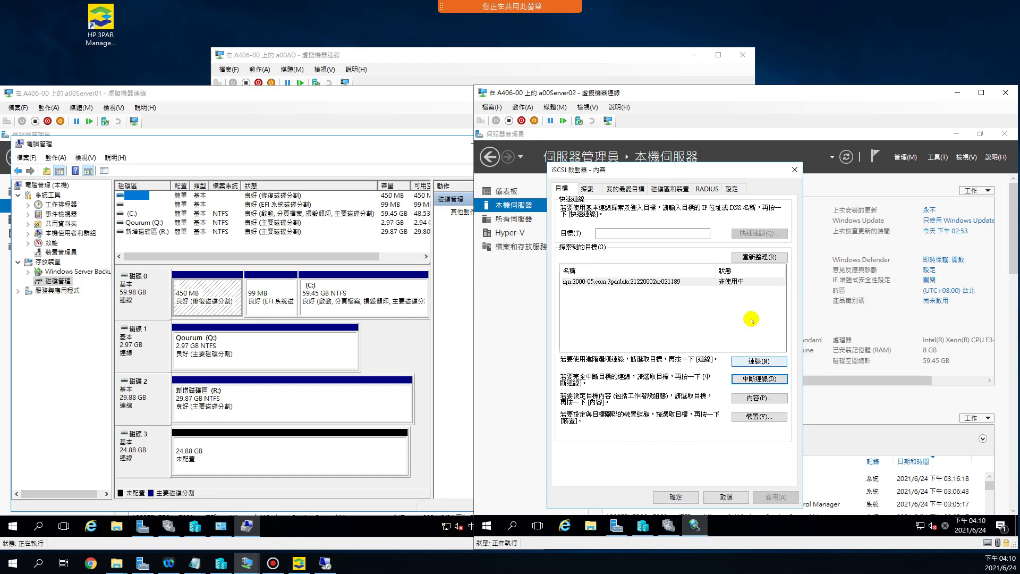
{"action": "left_click", "coordinate": [735, 282]}
{"action": "left_click", "coordinate": [758, 361]}
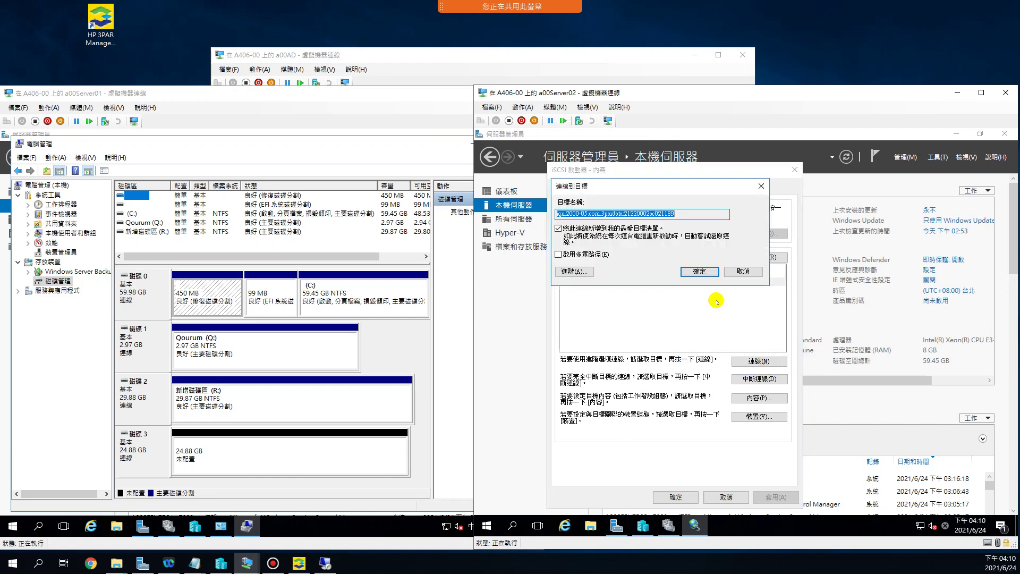
{"action": "left_click", "coordinate": [691, 271]}
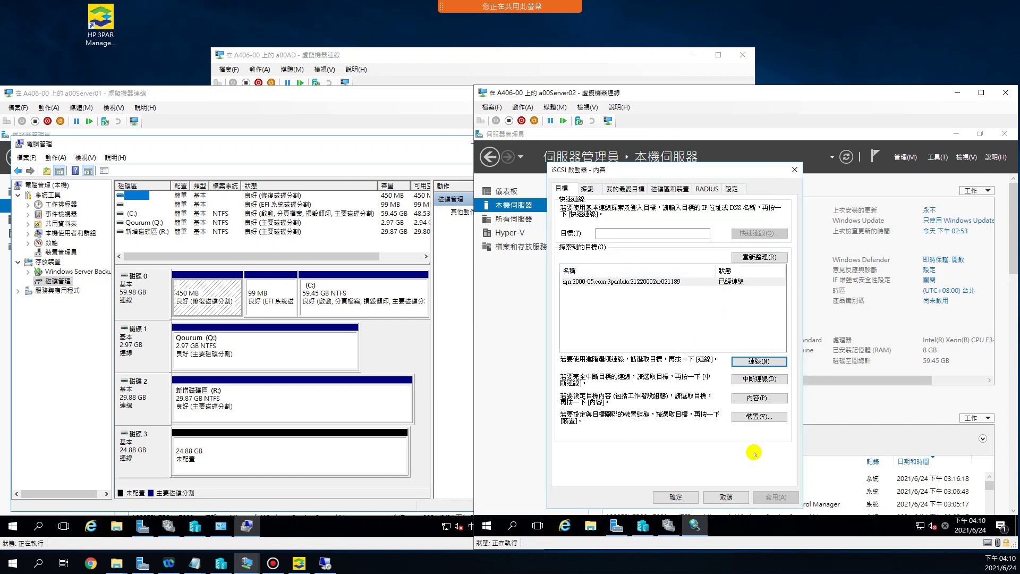
{"action": "left_click", "coordinate": [677, 497]}
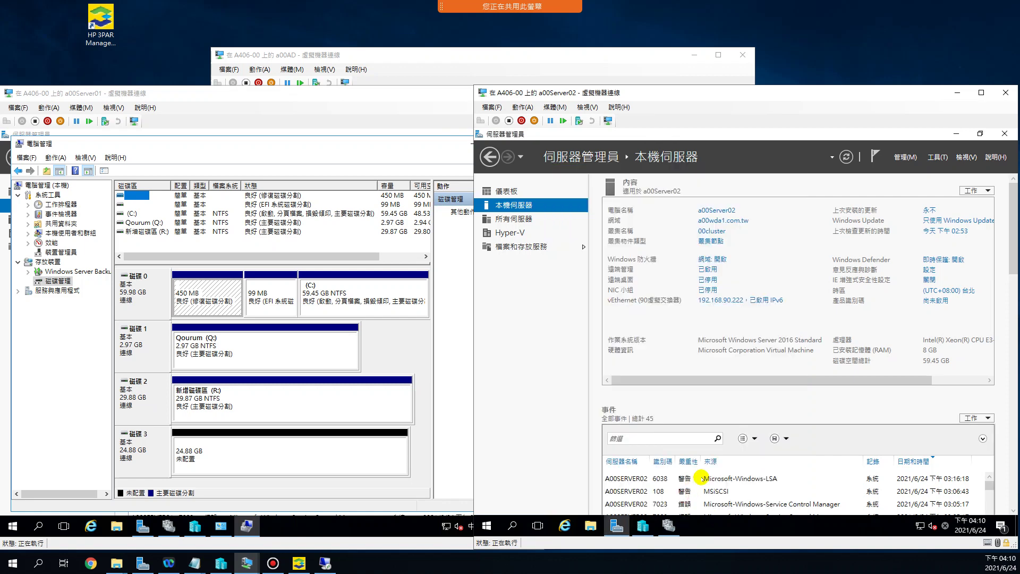
Step: Reopen the iSCSI Initiator on a00Server02, auto-configure its volumes and devices, and confirm the settings
{"action": "left_click", "coordinate": [933, 158]}
{"action": "left_click", "coordinate": [912, 181]}
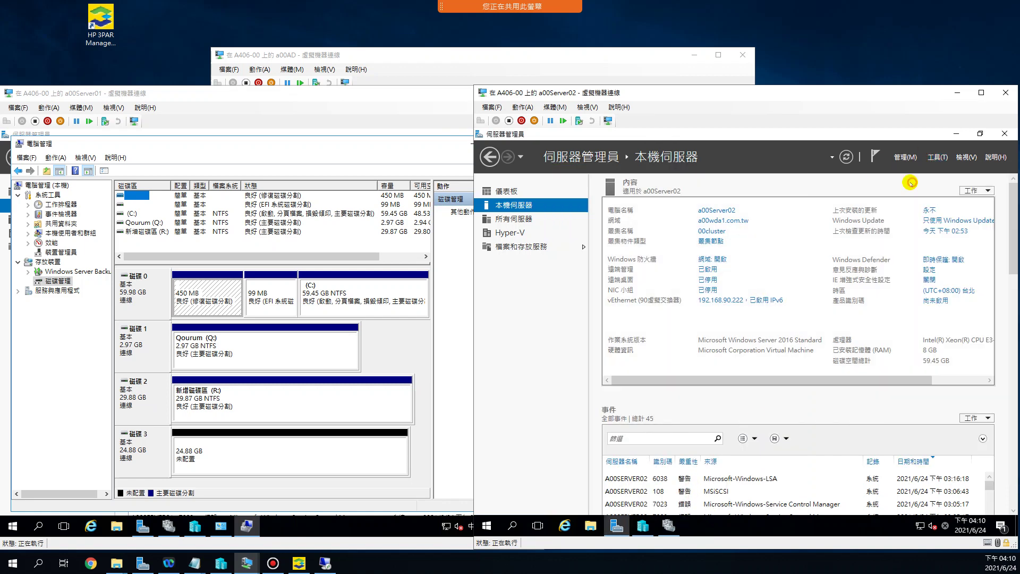
{"action": "left_click", "coordinate": [692, 189]}
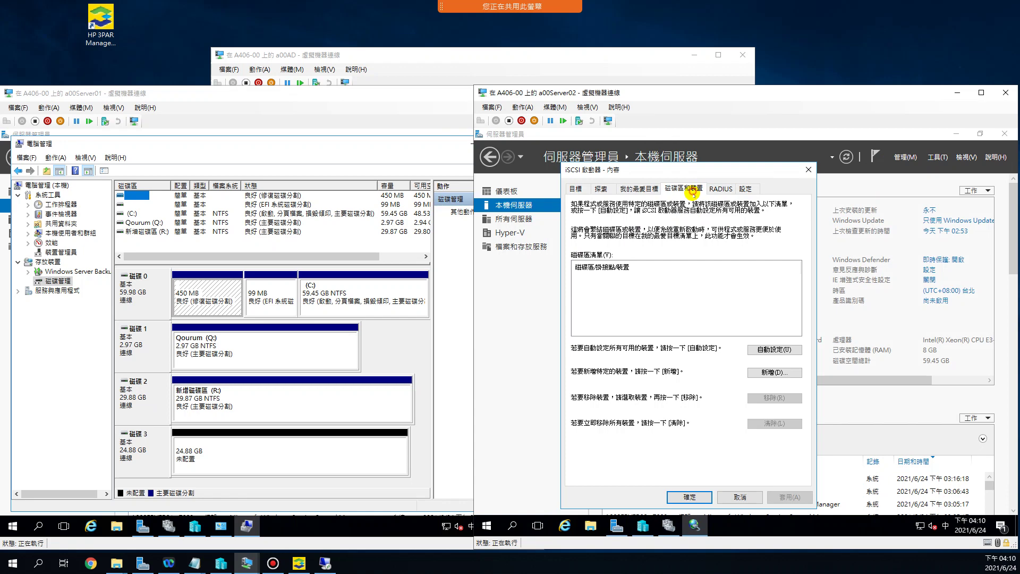
{"action": "left_click", "coordinate": [774, 349]}
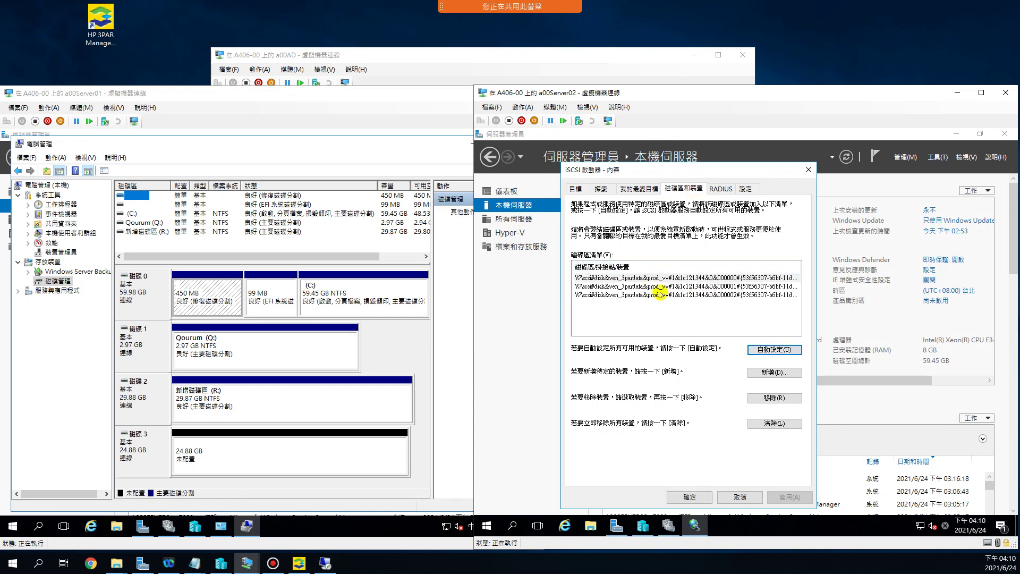
{"action": "left_click", "coordinate": [690, 497]}
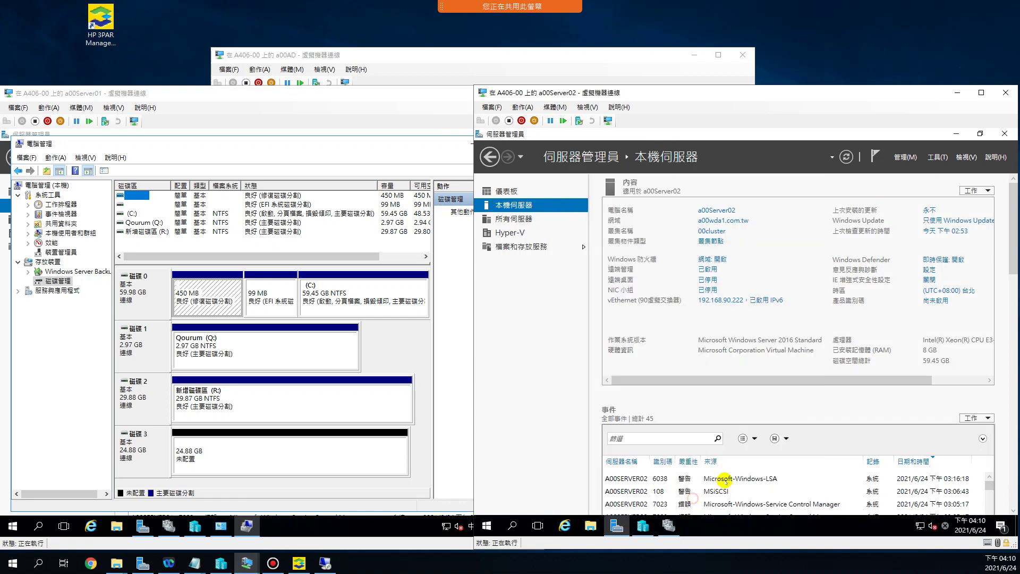
Step: Open Disk Management on a00Server02, enlarge the graphical disk view, and compare the shared disks with those on a00Server01
{"action": "left_click", "coordinate": [938, 157]}
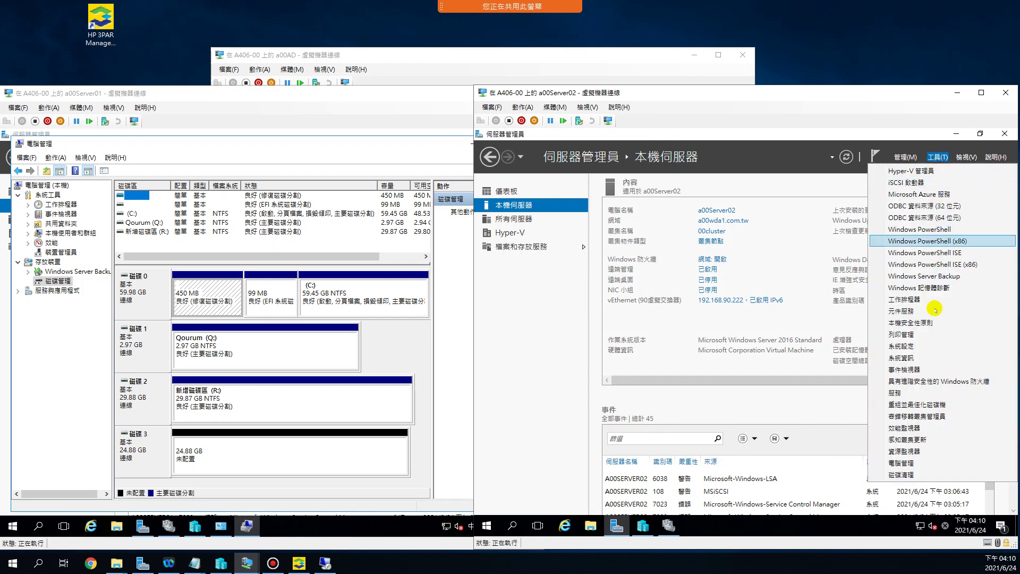
{"action": "left_click", "coordinate": [927, 463]}
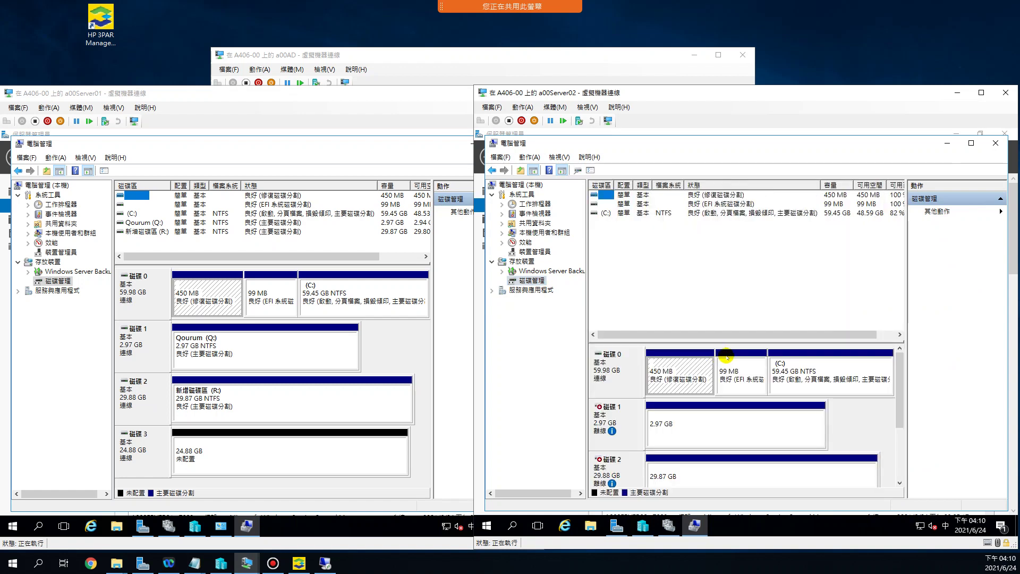
{"action": "left_click_drag", "start_coordinate": [739, 343], "coordinate": [724, 258]}
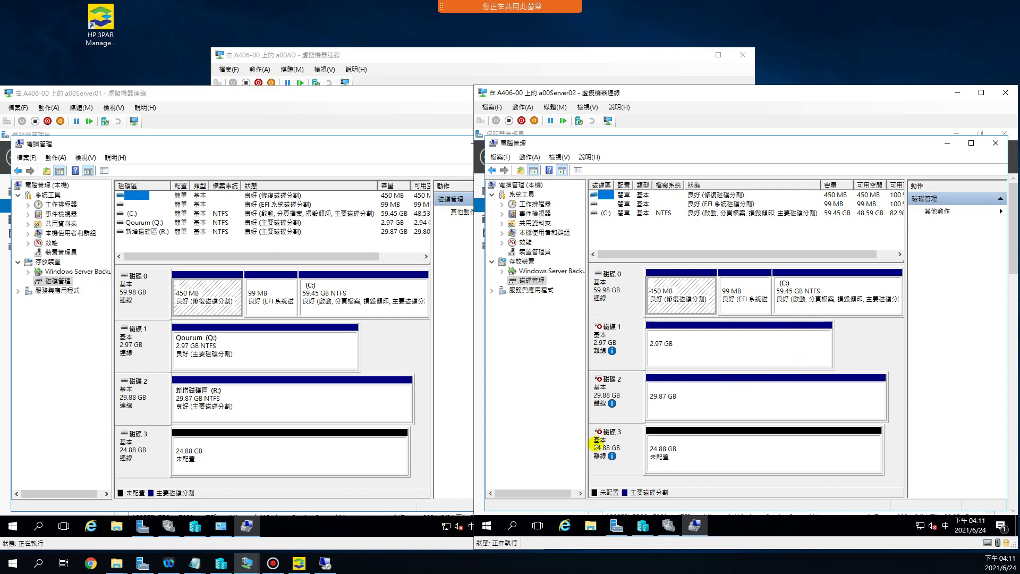
{"action": "left_click", "coordinate": [171, 99]}
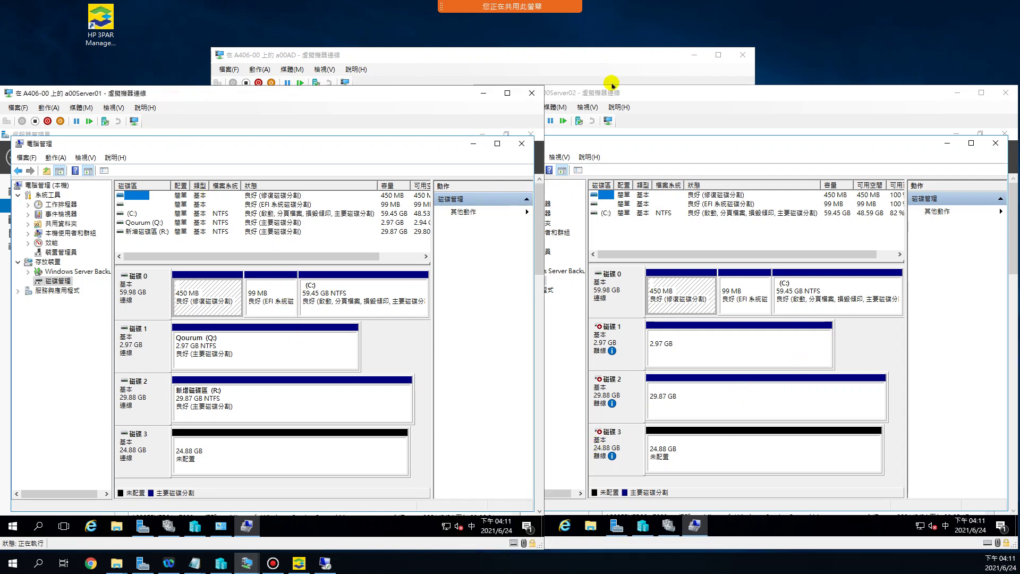
{"action": "left_click", "coordinate": [633, 92]}
{"action": "mouse_move", "coordinate": [611, 349]}
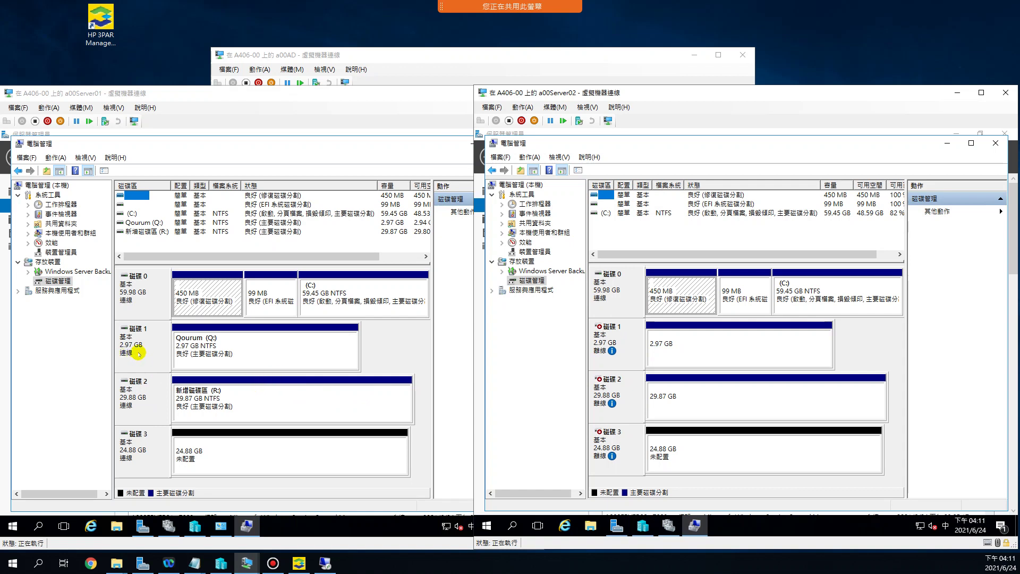
Step: Take disk 1, the Quorum (Q:) disk, offline in Disk Management on a00Server01
{"action": "left_click", "coordinate": [157, 401]}
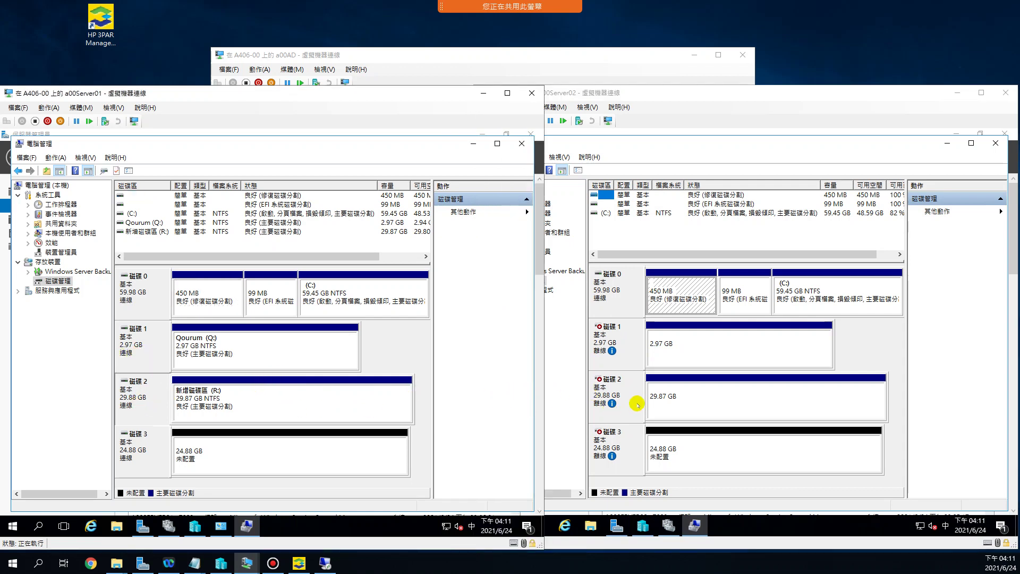
{"action": "right_click", "coordinate": [138, 348]}
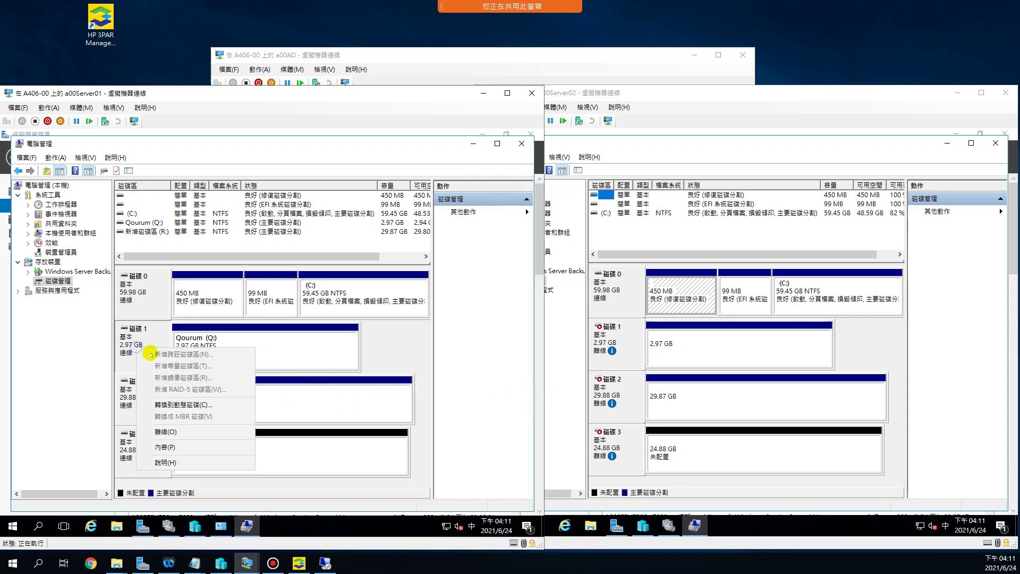
{"action": "left_click", "coordinate": [165, 432]}
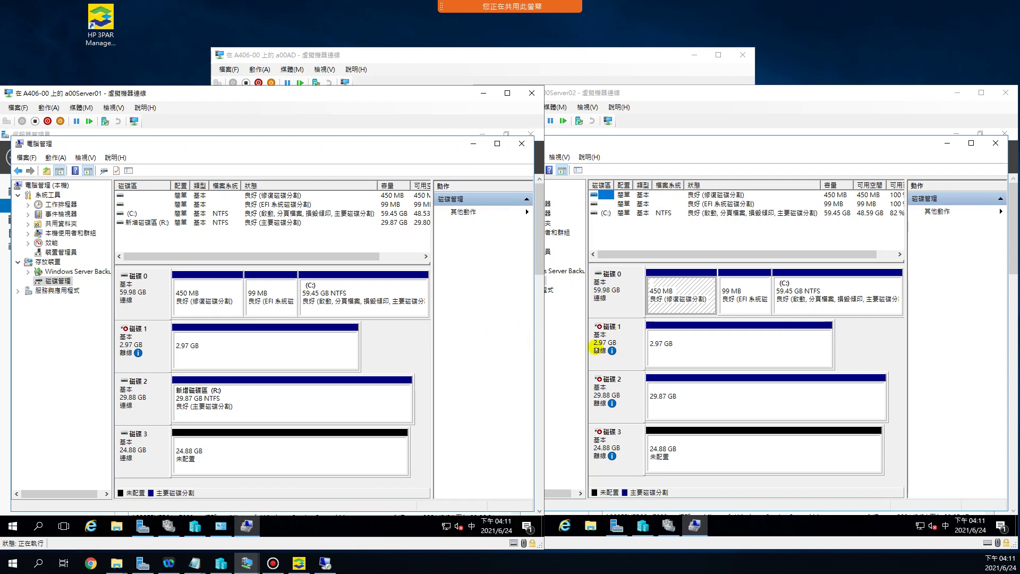
{"action": "left_click", "coordinate": [221, 356]}
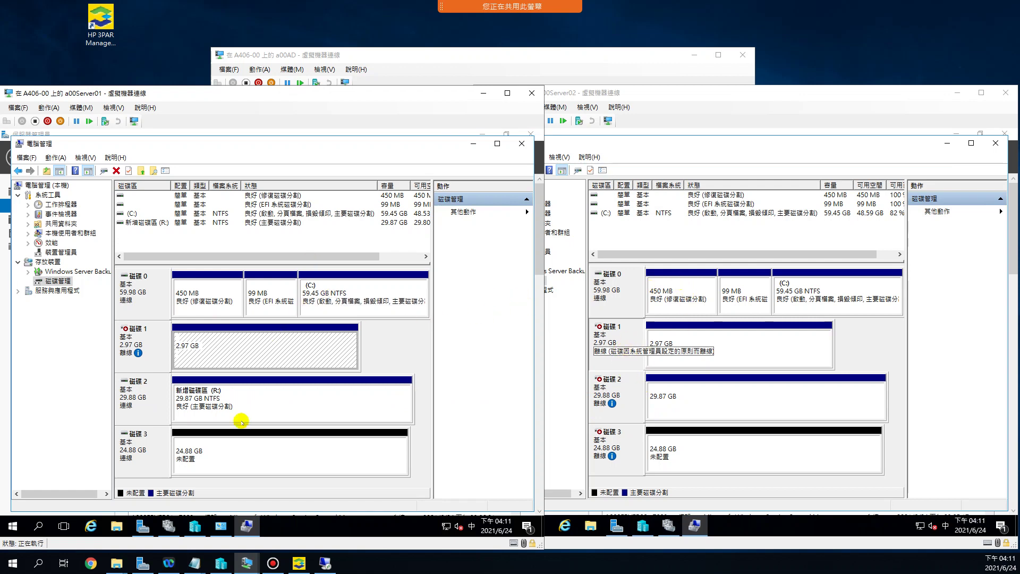
Step: Add the 3.00 GB and 30.0 GB disks to the cluster in Failover Cluster Manager on a00Server01, leaving out the 25.0 GB disk
{"action": "left_click", "coordinate": [169, 526]}
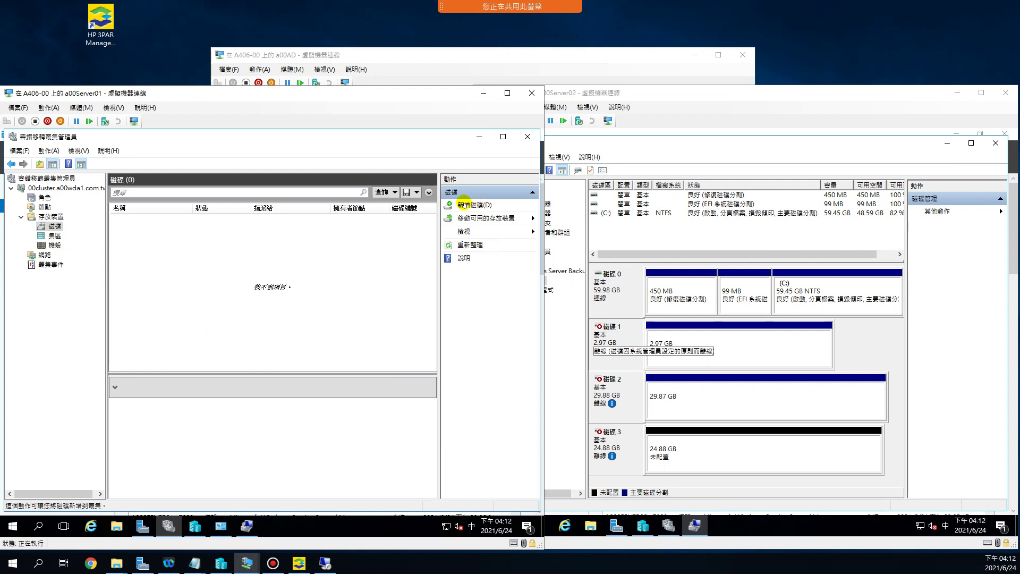
{"action": "left_click", "coordinate": [463, 205]}
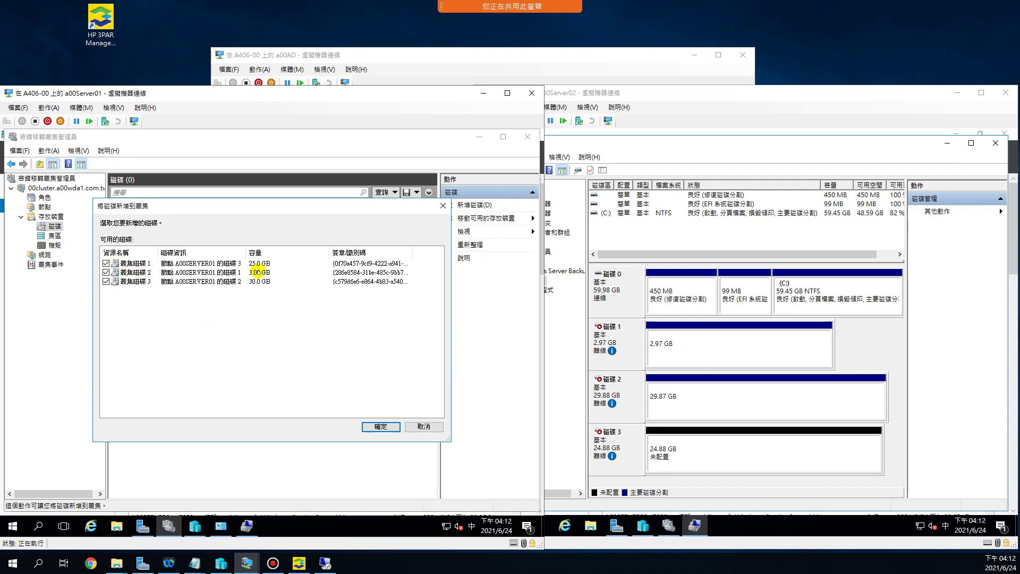
{"action": "left_click", "coordinate": [252, 273]}
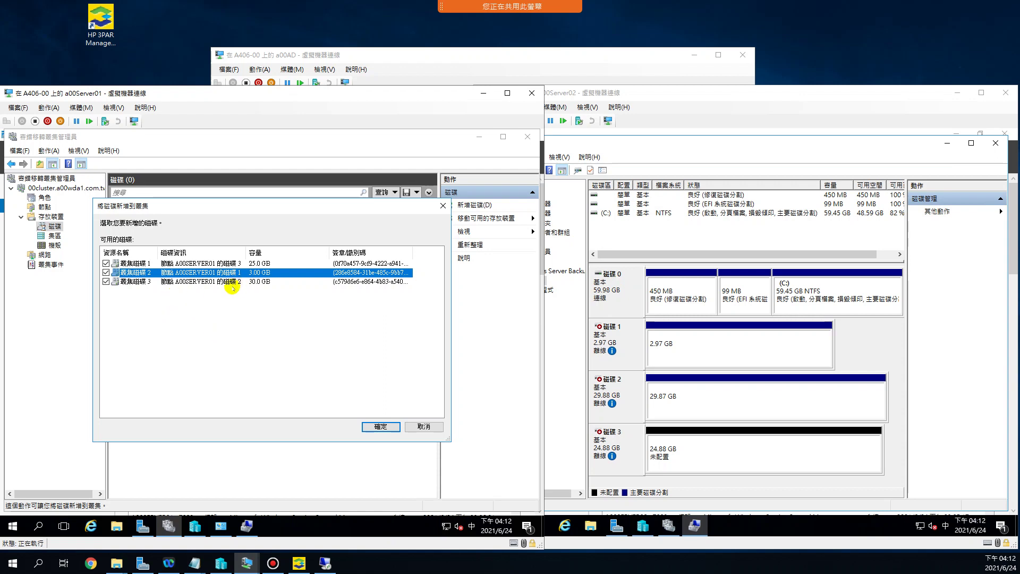
{"action": "left_click", "coordinate": [257, 282]}
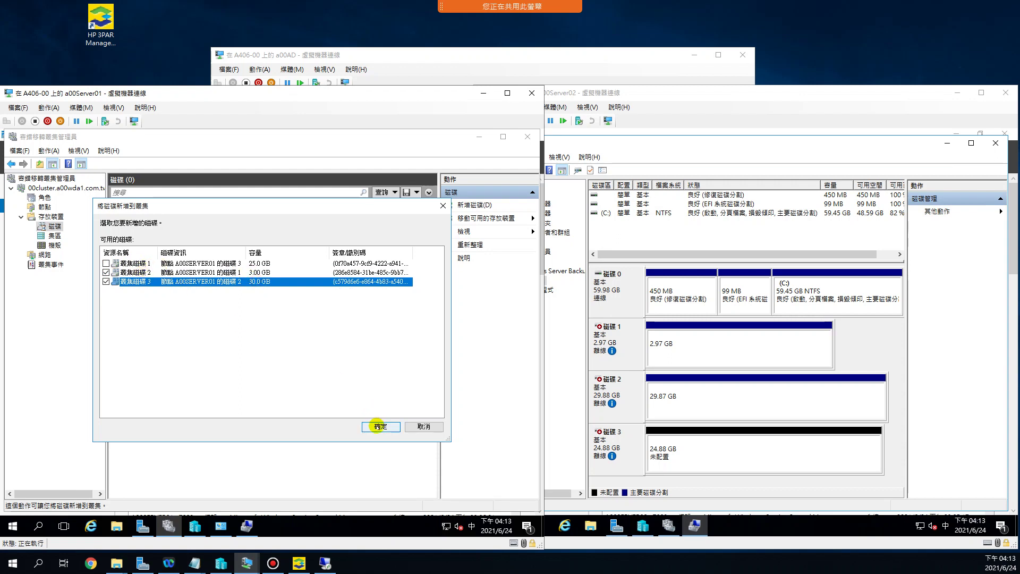
{"action": "left_click", "coordinate": [376, 425]}
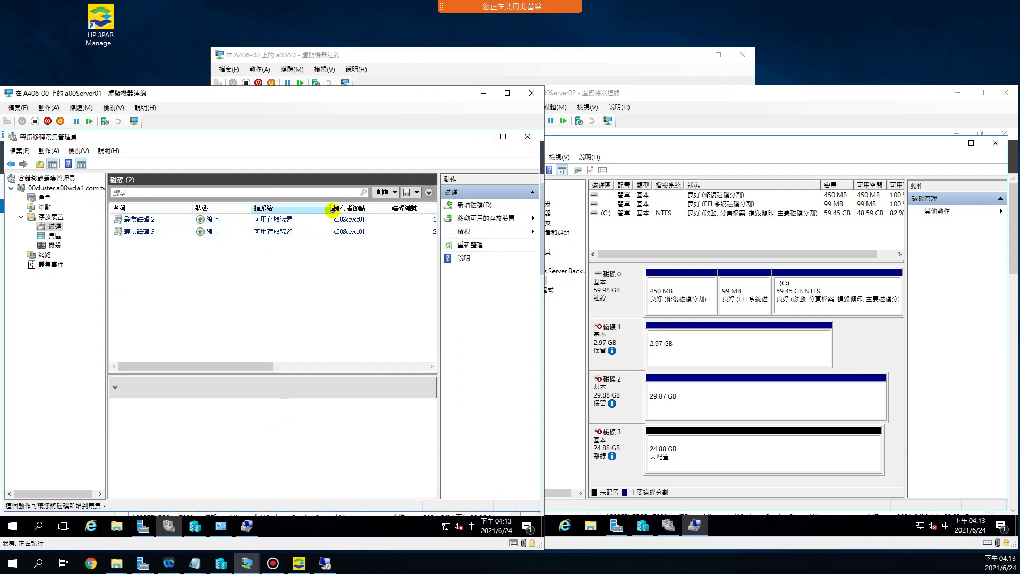
Step: Adjust the cluster disk list's columns and inspect the owner node, disk number and volume of cluster disks 2 and 3
{"action": "left_click_drag", "start_coordinate": [328, 212], "coordinate": [355, 208]}
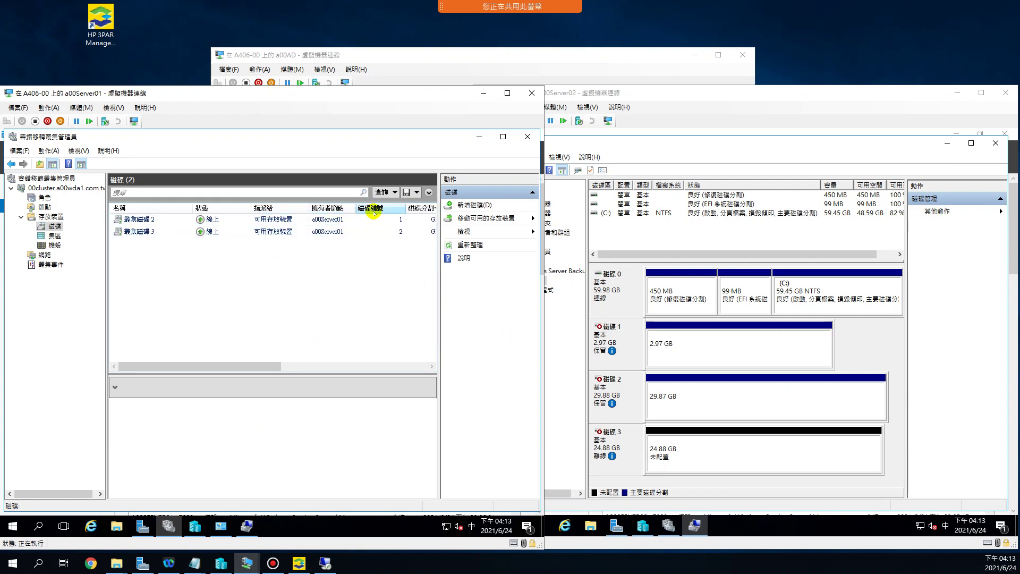
{"action": "left_click", "coordinate": [149, 220]}
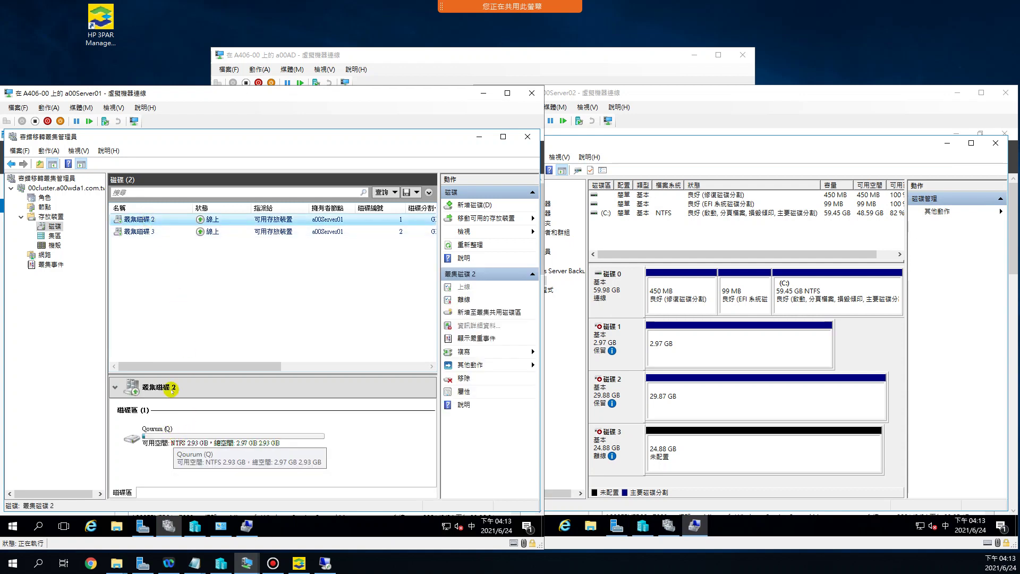
{"action": "left_click", "coordinate": [158, 231]}
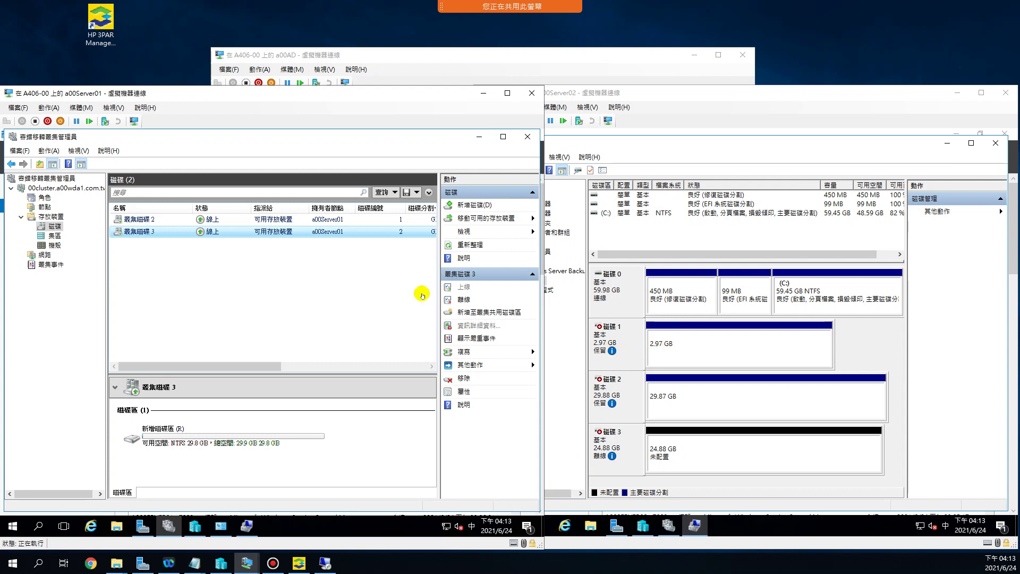
{"action": "left_click", "coordinate": [211, 221]}
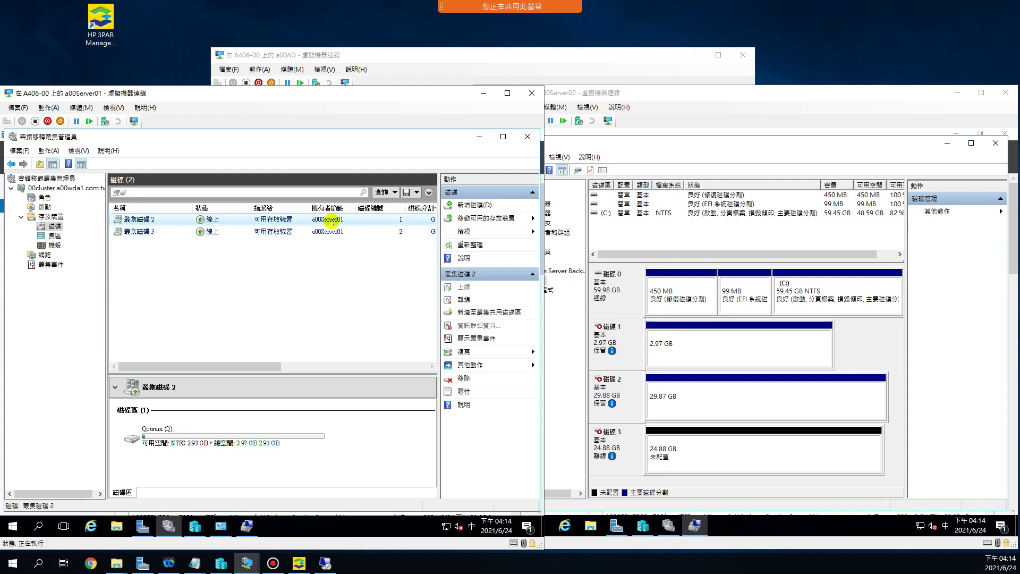
Step: Open File Explorer on a00Server02, close Computer Management, and move the Explorer window clear of the cluster disk list
{"action": "left_click", "coordinate": [712, 141]}
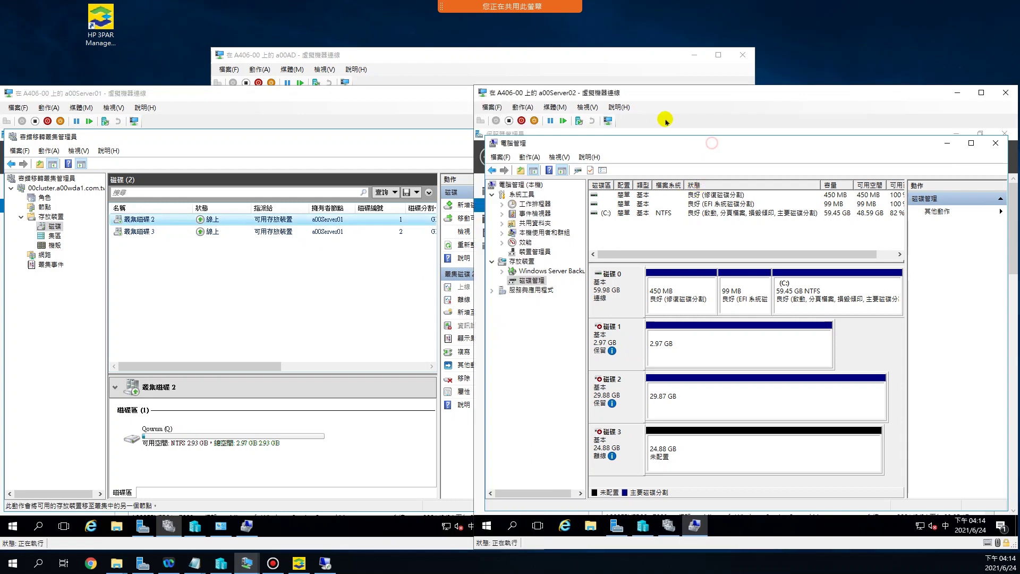
{"action": "left_click", "coordinate": [591, 527]}
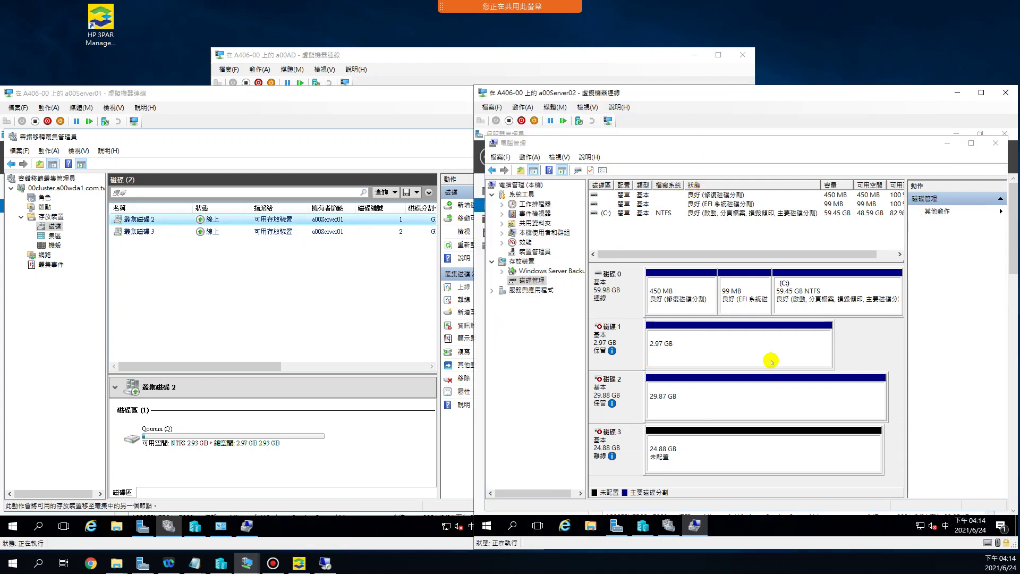
{"action": "left_click", "coordinate": [936, 162]}
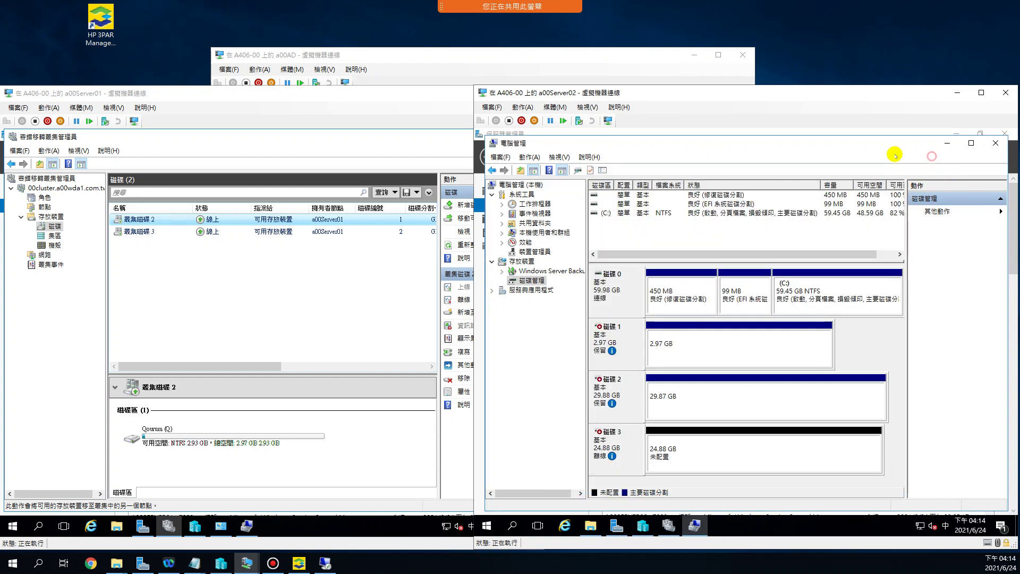
{"action": "left_click", "coordinate": [995, 142]}
{"action": "left_click_drag", "start_coordinate": [776, 169], "coordinate": [879, 148]}
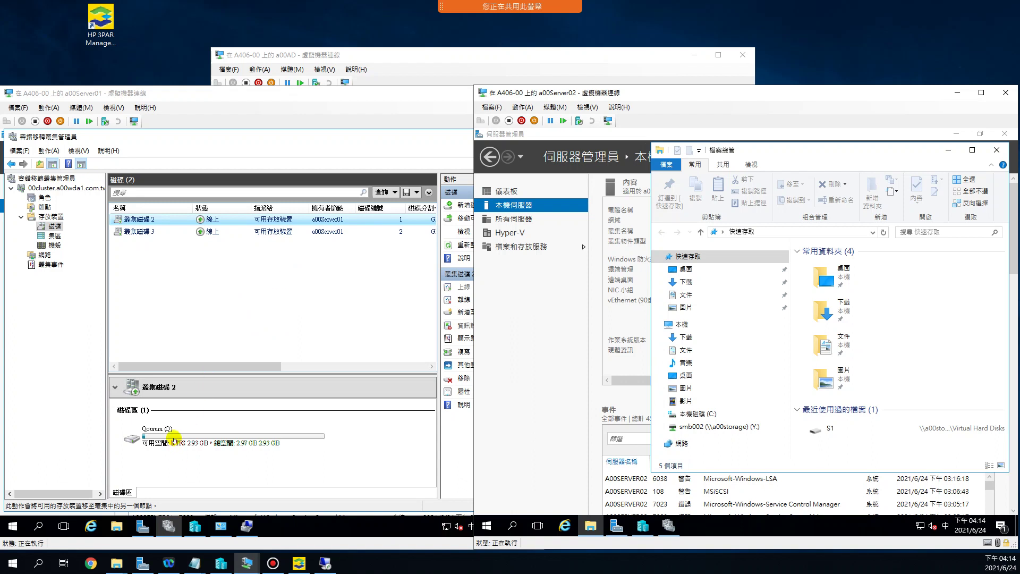
Step: Move the cluster's available storage to a00Server02 in Failover Cluster Manager on a00Server01, selecting the destination node explicitly
{"action": "left_click", "coordinate": [242, 266]}
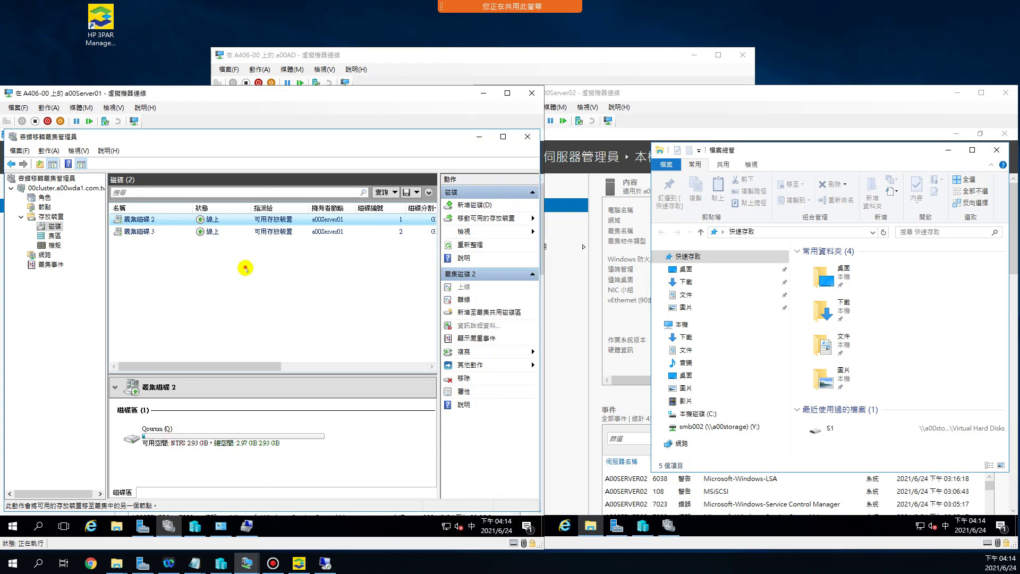
{"action": "right_click", "coordinate": [222, 221]}
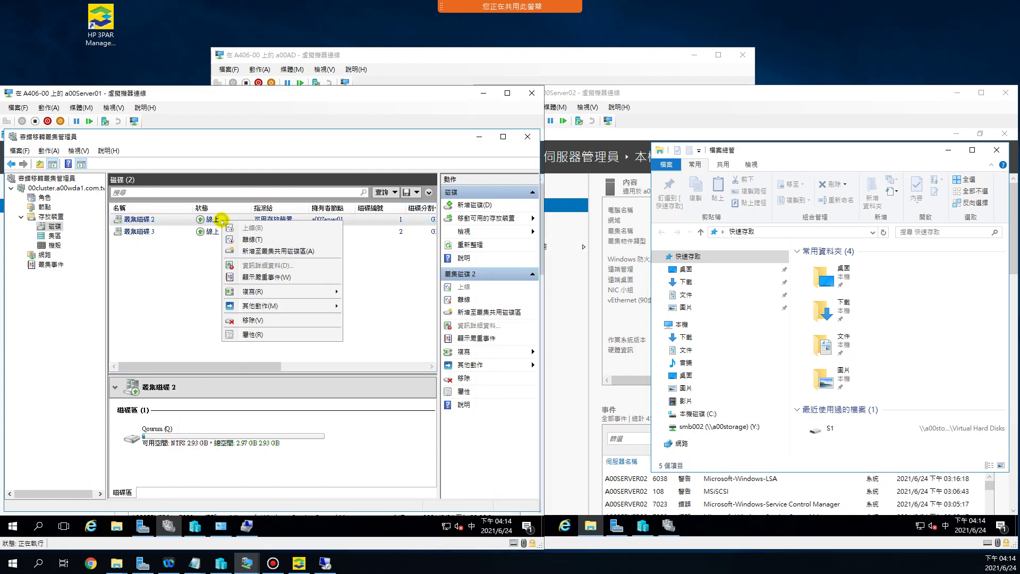
{"action": "left_click", "coordinate": [191, 259]}
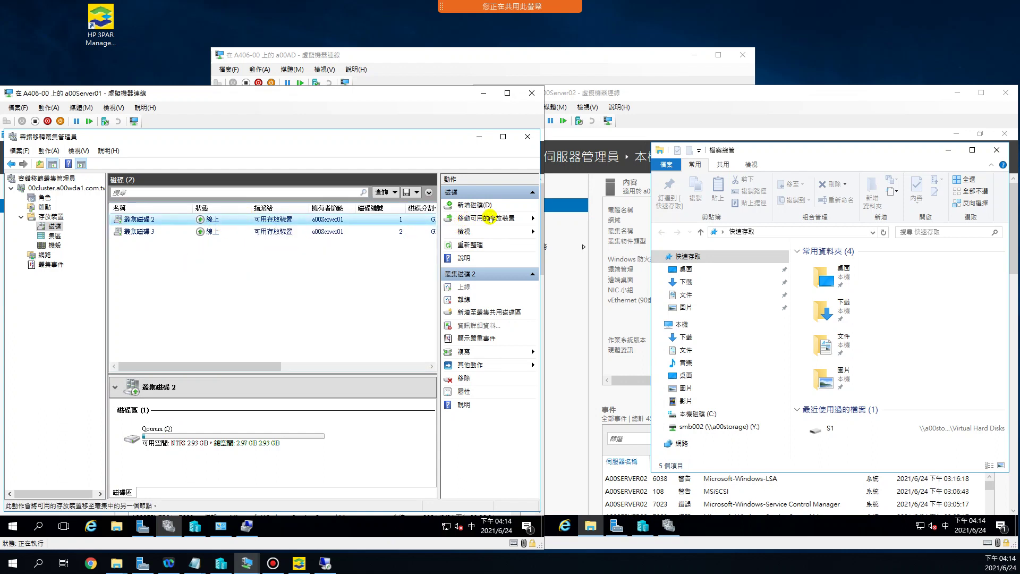
{"action": "left_click", "coordinate": [490, 218]}
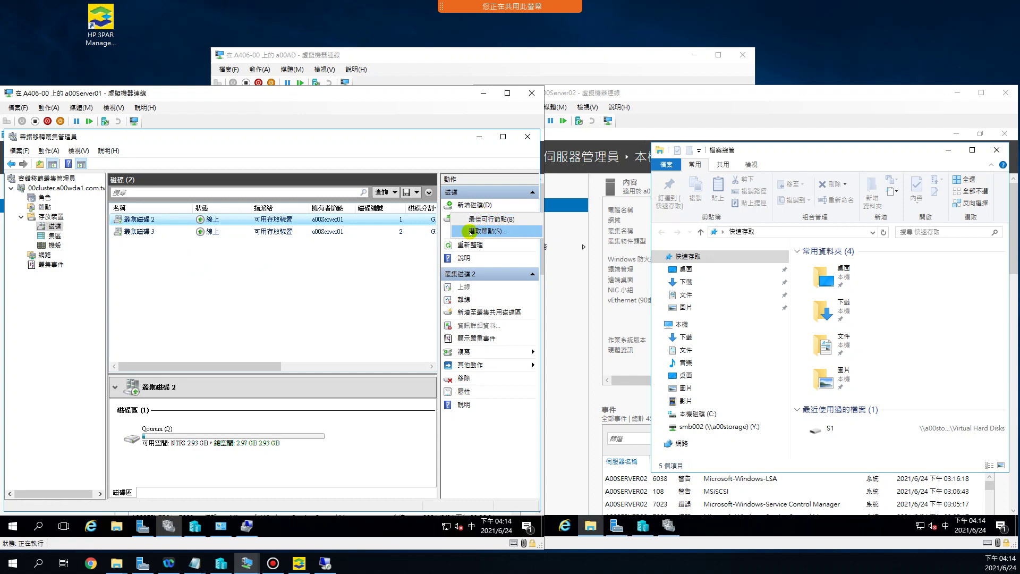
{"action": "left_click", "coordinate": [469, 231]}
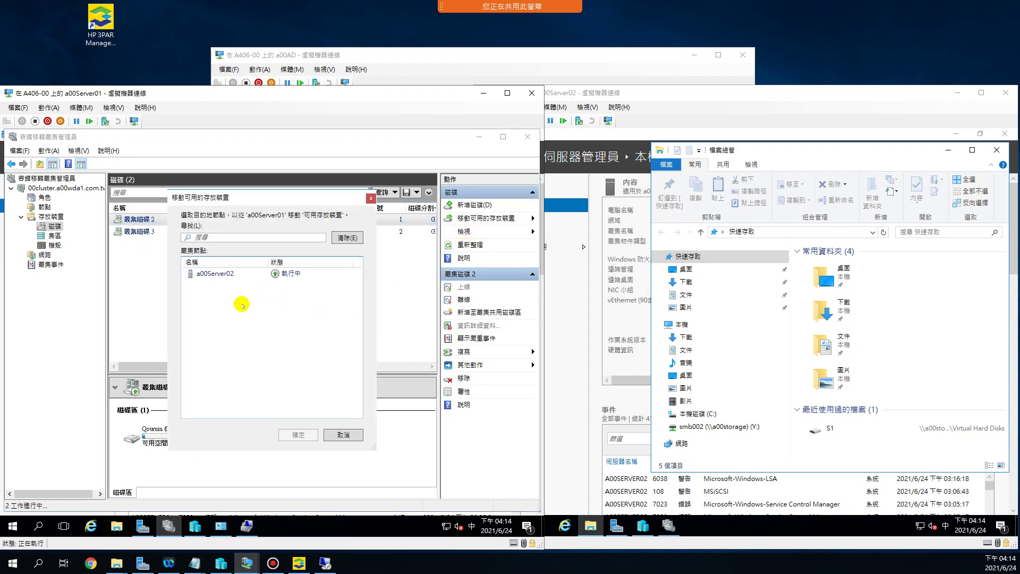
{"action": "left_click", "coordinate": [216, 275]}
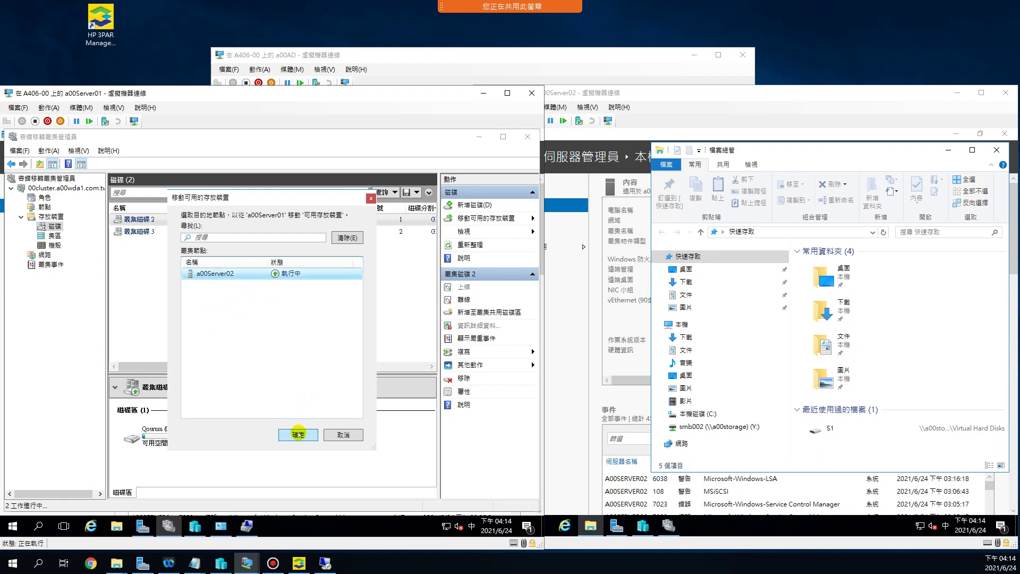
{"action": "left_click", "coordinate": [298, 434]}
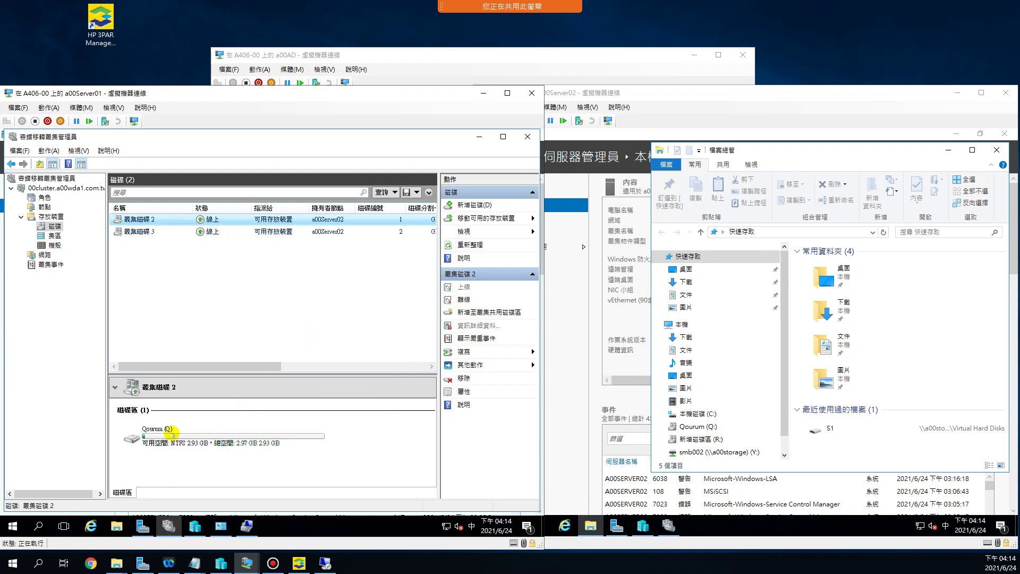
Step: Check the owner node of both cluster disks, open volume R: on a00Server02, and compare the drives listed in File Explorer on a00Server01
{"action": "left_click", "coordinate": [151, 231], "text": "ctrl"}
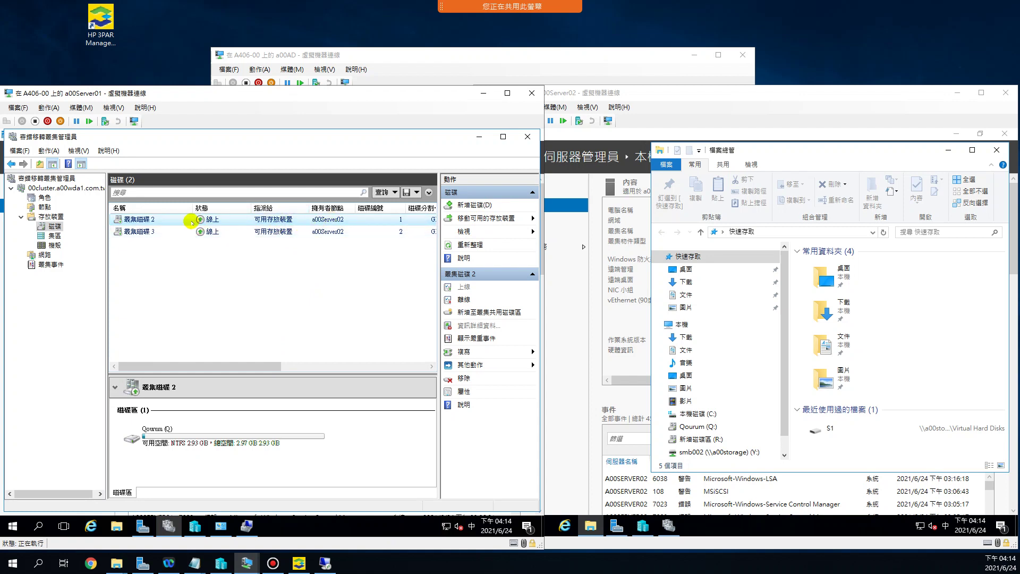
{"action": "left_click", "coordinate": [341, 232], "text": "shift"}
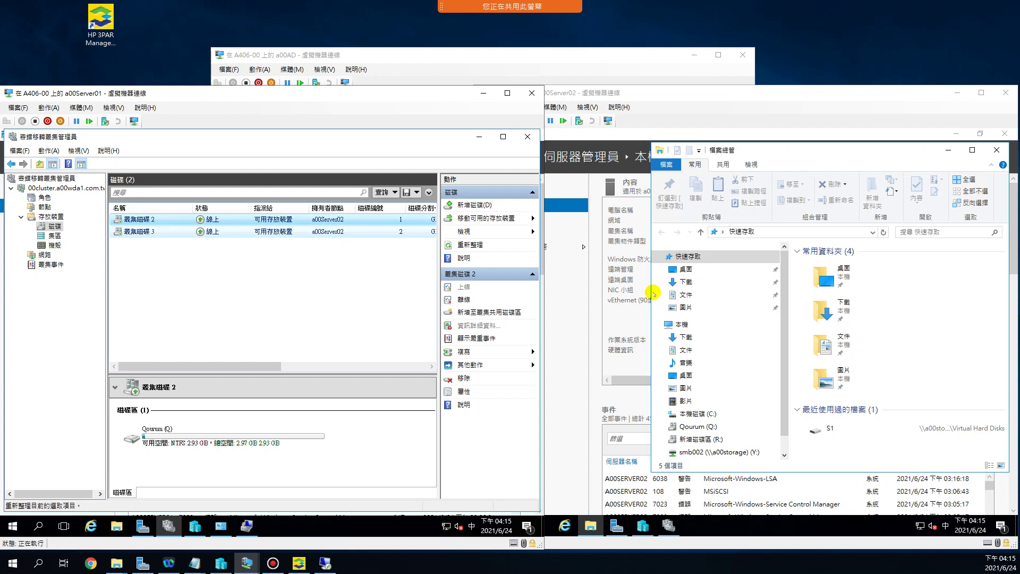
{"action": "left_click", "coordinate": [718, 440]}
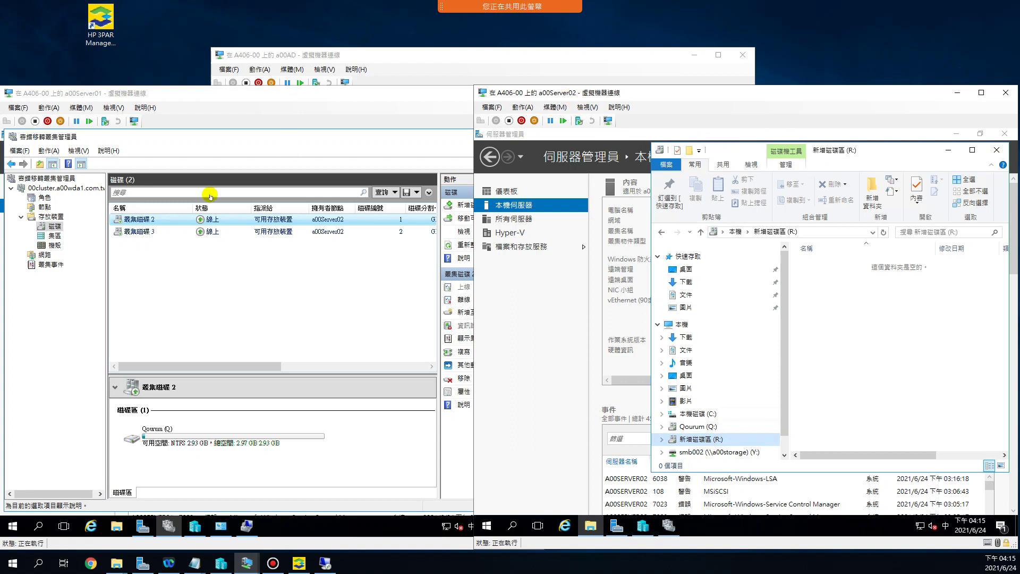
{"action": "left_click", "coordinate": [117, 526]}
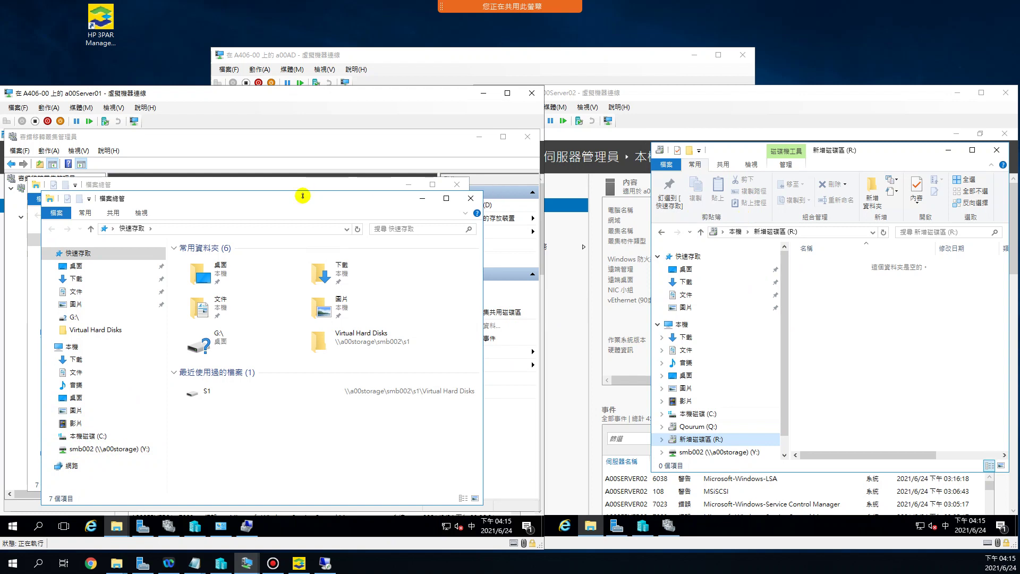
Step: Return to Failover Cluster Manager on a00Server01 and move the available storage back to node a00Server01
{"action": "left_click", "coordinate": [301, 138]}
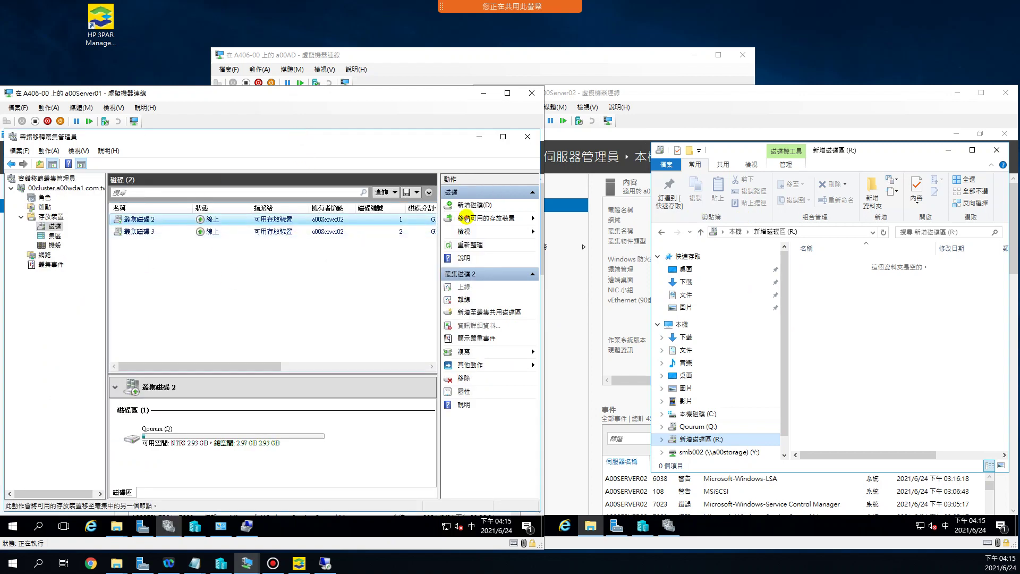
{"action": "left_click", "coordinate": [465, 218]}
{"action": "left_click", "coordinate": [486, 231]}
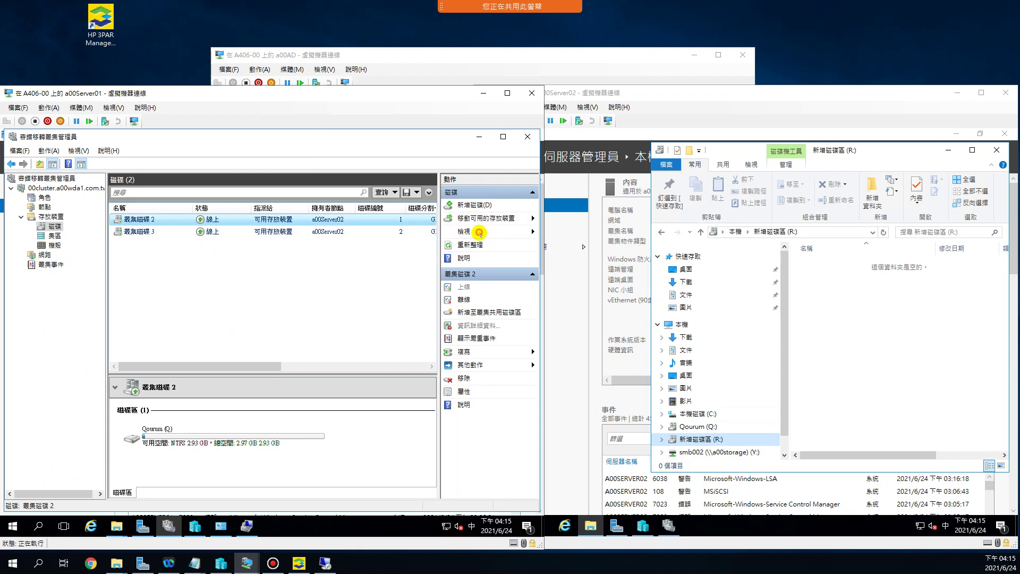
{"action": "left_click", "coordinate": [222, 274]}
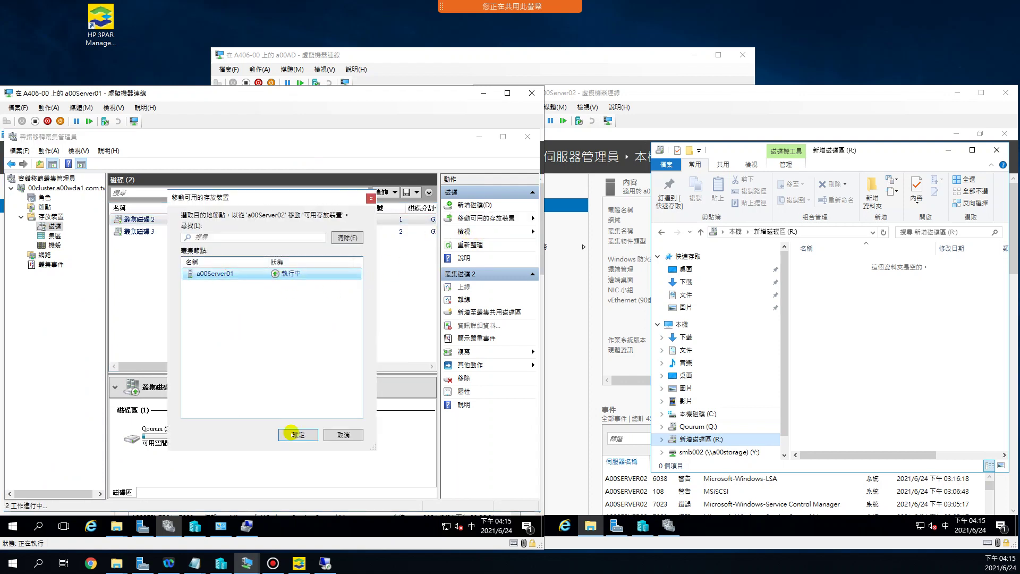
{"action": "left_click", "coordinate": [298, 435]}
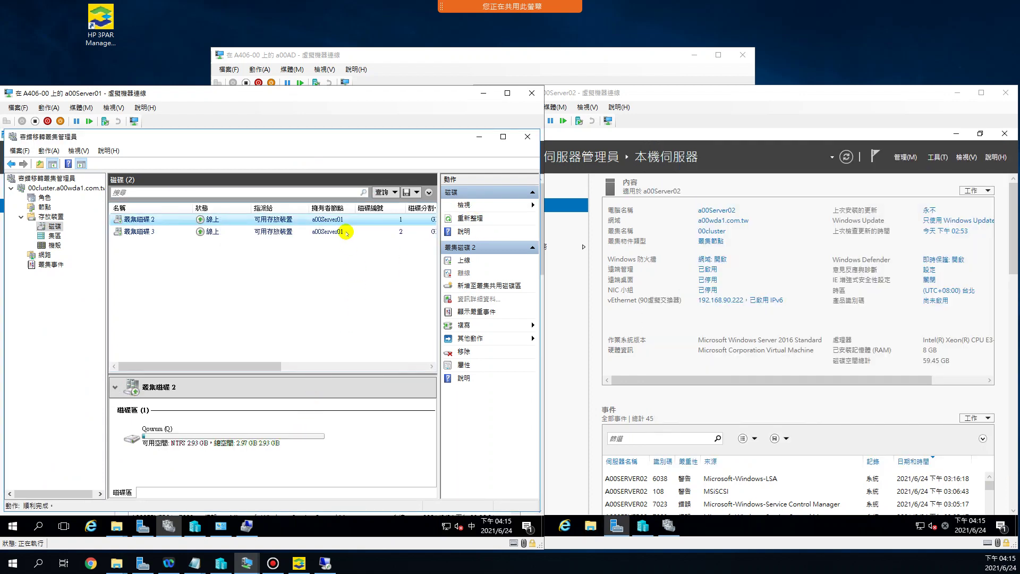